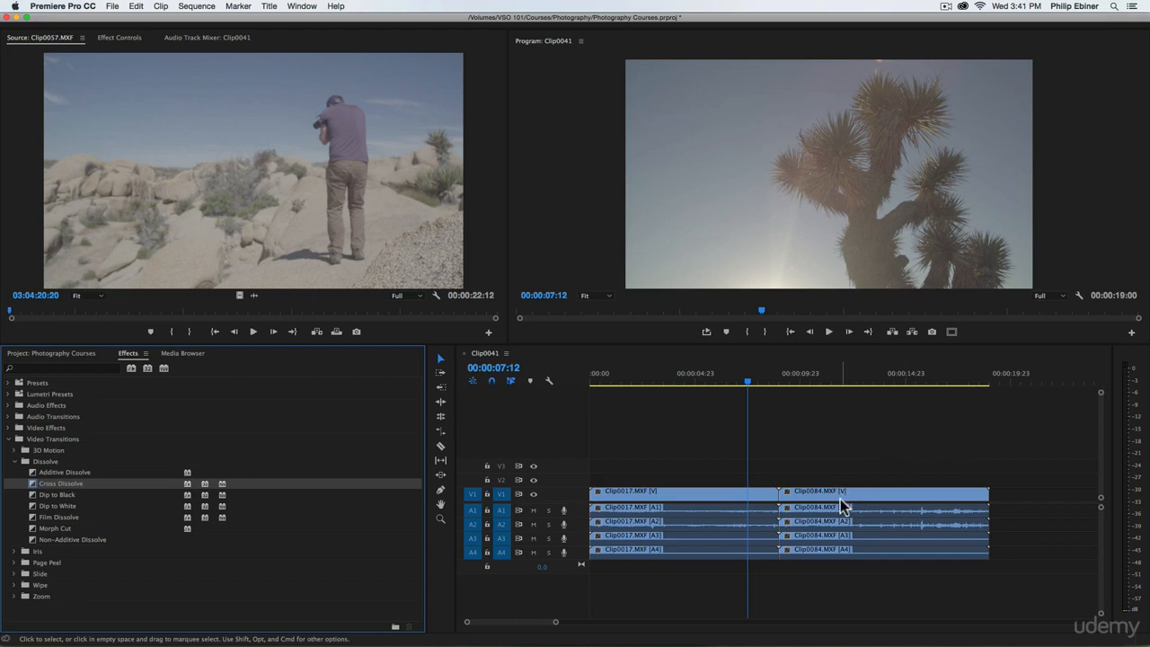
Step: Move Clip0084.MXF away from Clip0017.MXF on the timeline and try to extend the end of Clip0017.MXF
{"action": "left_click_drag", "start_coordinate": [791, 495], "coordinate": [845, 506]}
{"action": "mouse_move", "coordinate": [765, 501]}
{"action": "left_mouse_down"}
{"action": "mouse_move", "coordinate": [783, 503]}
{"action": "mouse_move", "coordinate": [771, 500]}
{"action": "left_mouse_up"}
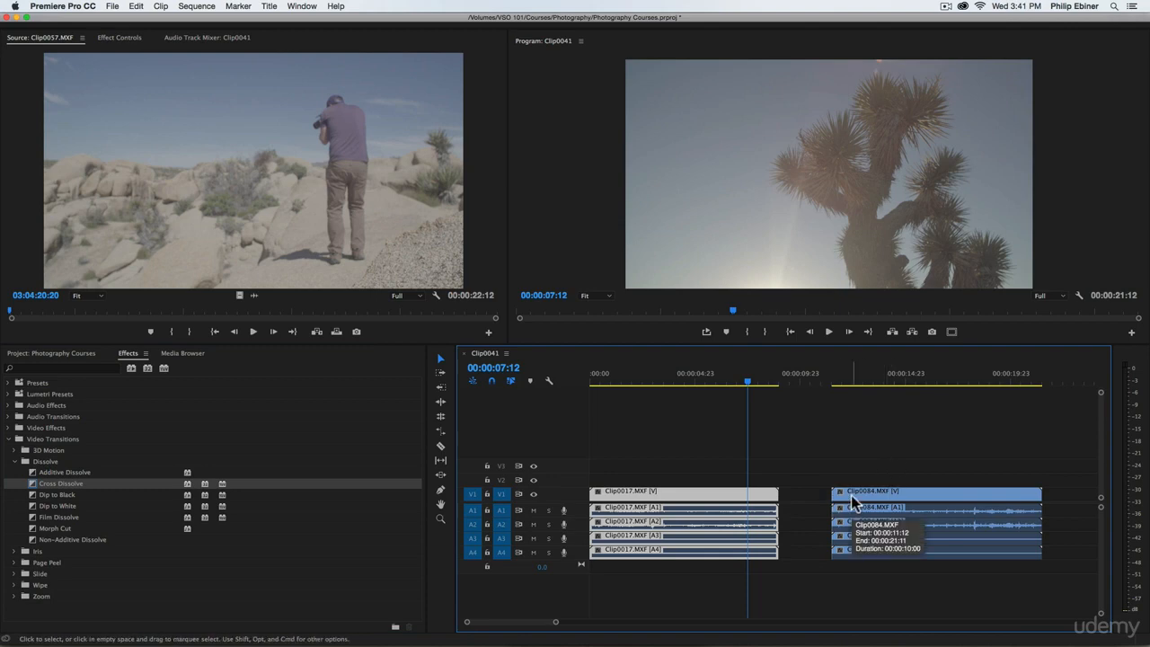
{"action": "left_click_drag", "start_coordinate": [851, 495], "coordinate": [922, 488]}
{"action": "left_click_drag", "start_coordinate": [773, 495], "coordinate": [818, 497]}
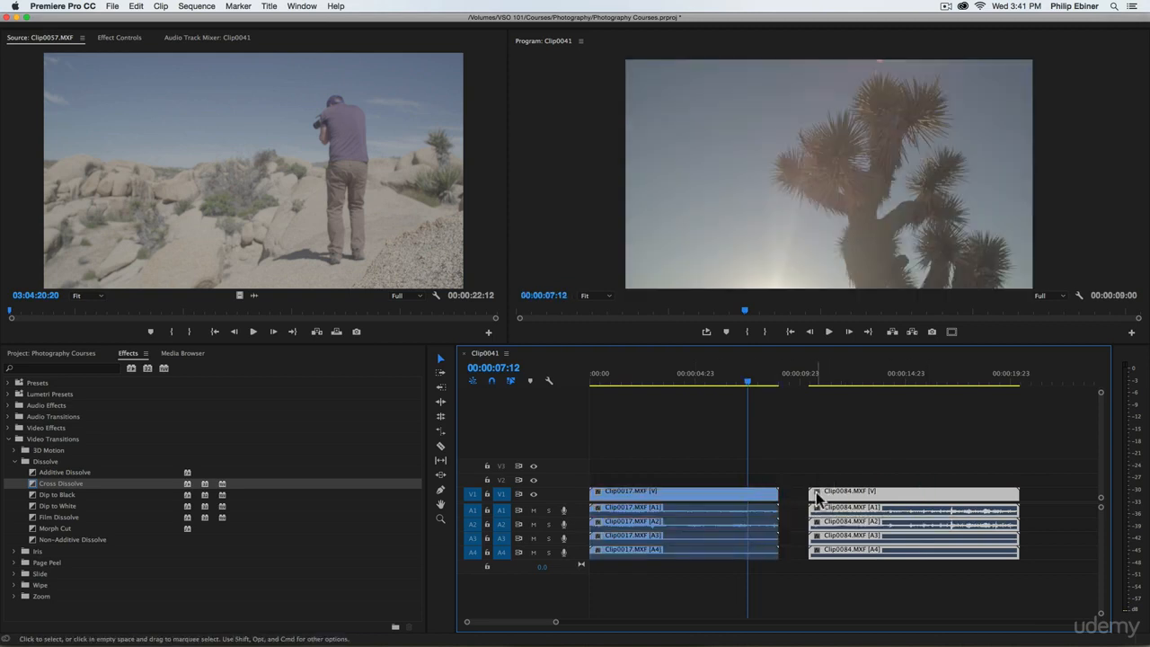
Step: Play into Clip0084.MXF, try to extend its start, and move the clip back against the end of Clip0017.MXF
{"action": "key", "text": "space"}
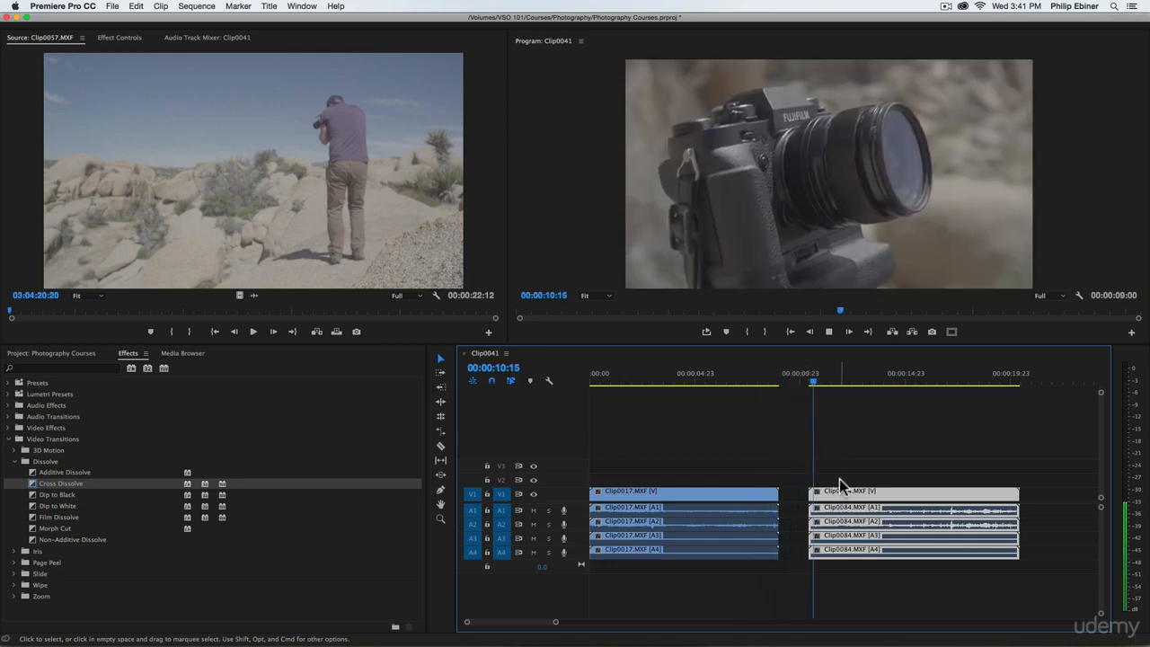
{"action": "key", "text": "space"}
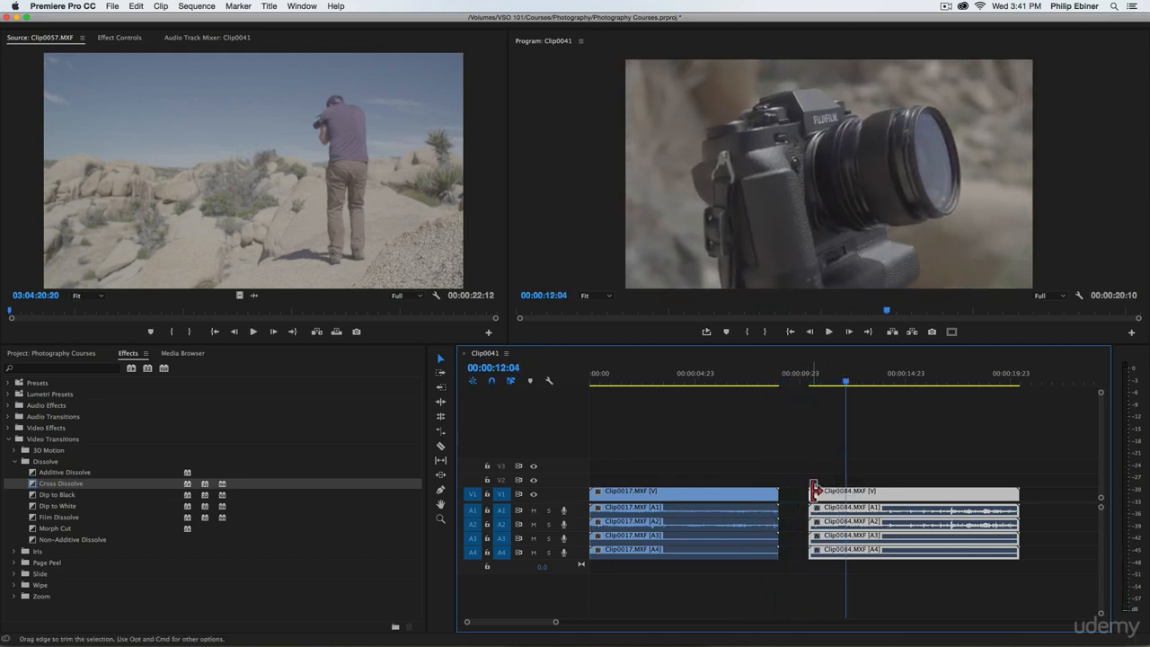
{"action": "left_click_drag", "start_coordinate": [811, 492], "coordinate": [790, 493]}
{"action": "left_click", "coordinate": [803, 383]}
{"action": "left_click_drag", "start_coordinate": [805, 385], "coordinate": [776, 416]}
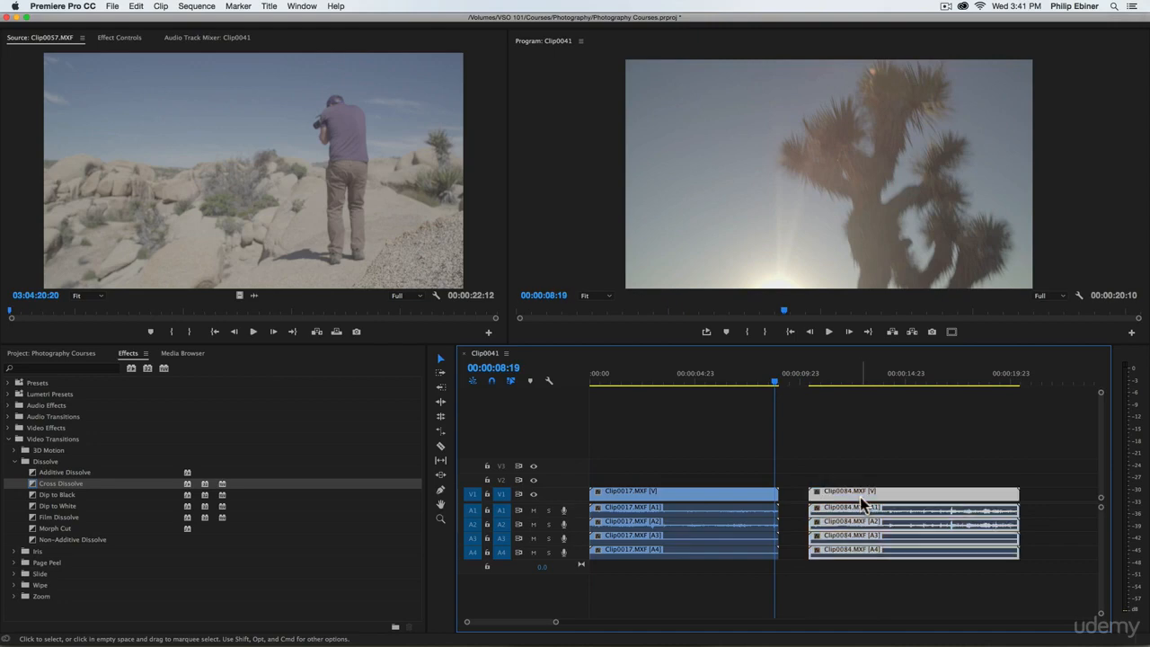
{"action": "left_click_drag", "start_coordinate": [861, 503], "coordinate": [838, 494]}
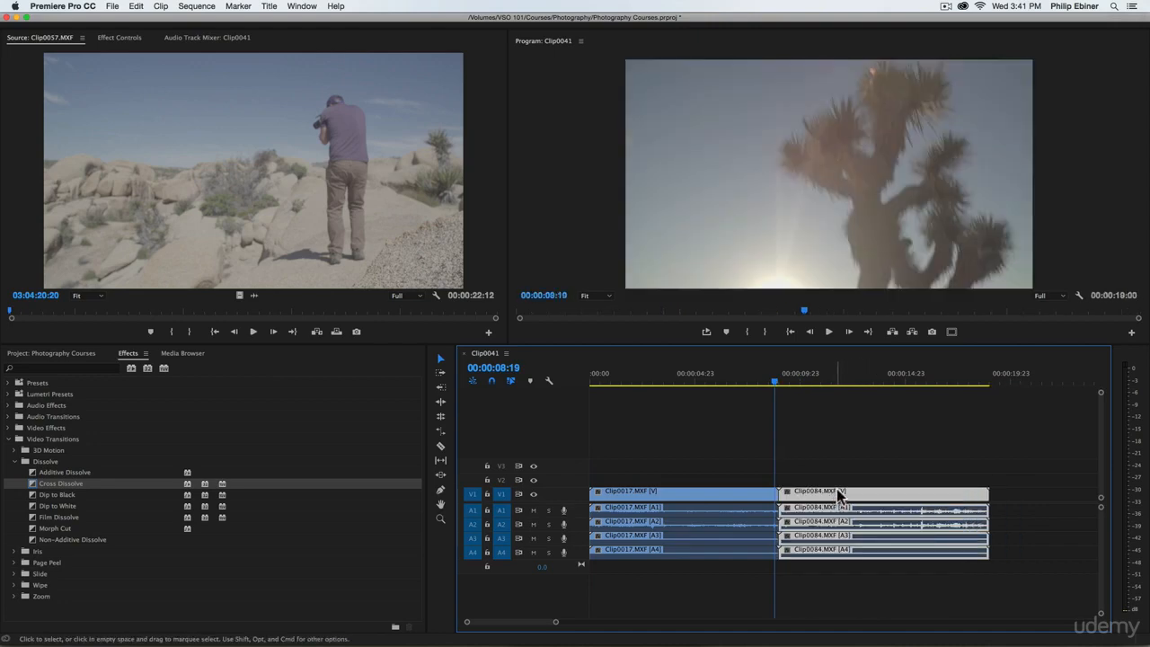
Step: Apply a Cross Dissolve at the cut between Clip0017.MXF and Clip0084.MXF, accept repeated frames, and scrub through it
{"action": "left_click_drag", "start_coordinate": [77, 485], "coordinate": [771, 499]}
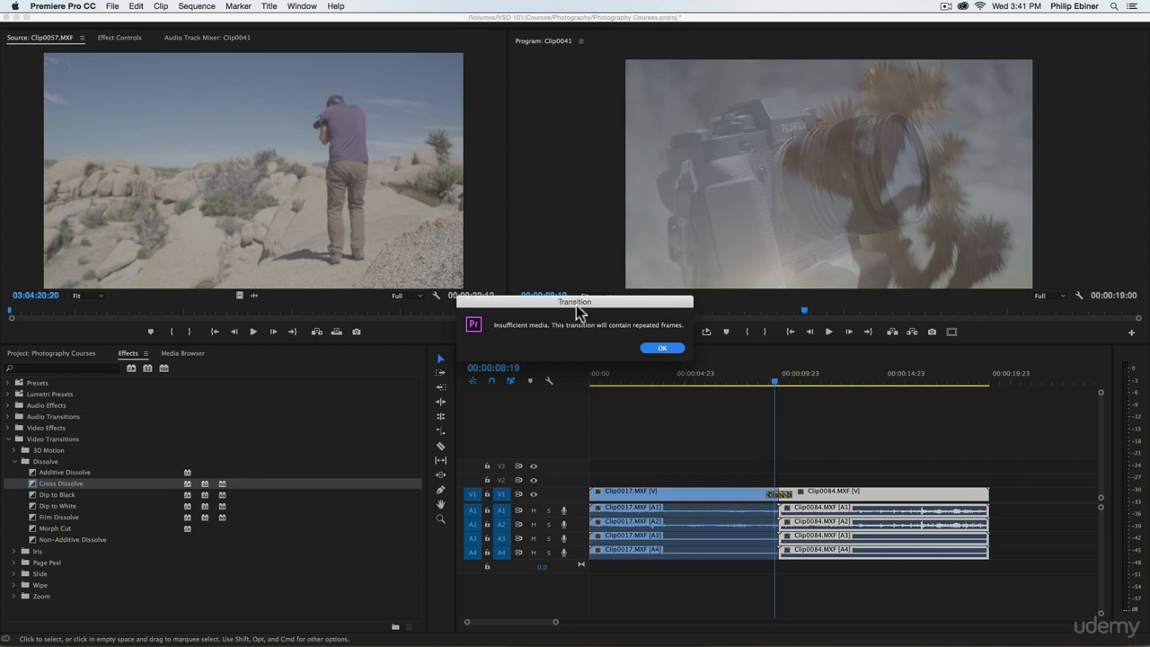
{"action": "left_click", "coordinate": [678, 353]}
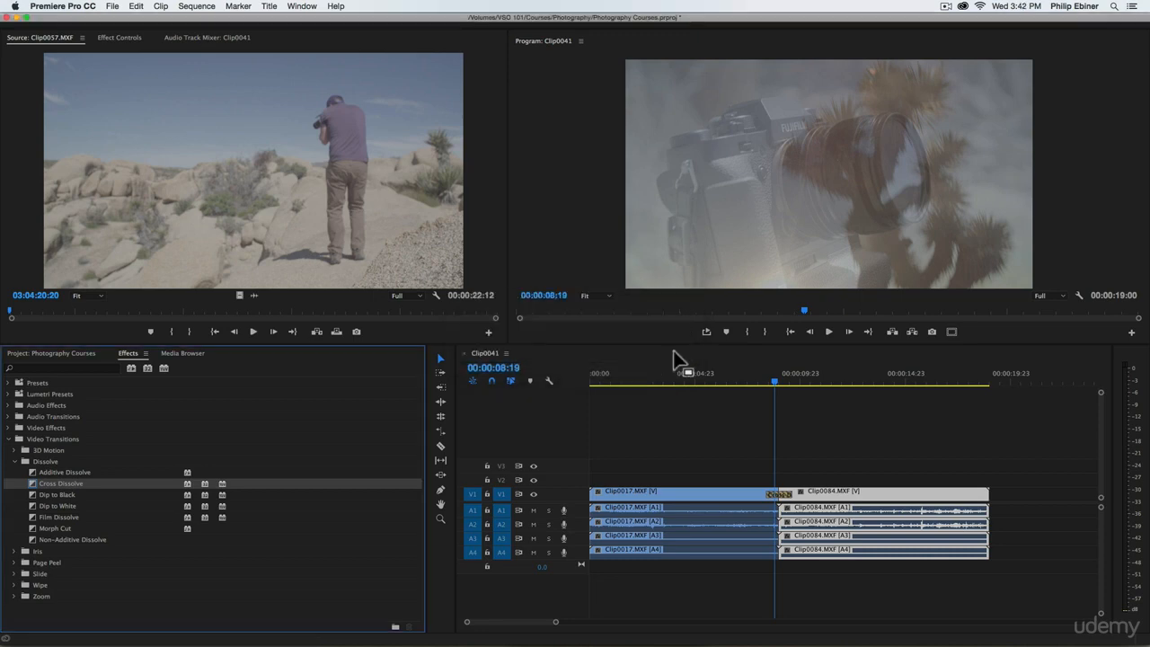
{"action": "left_click", "coordinate": [836, 447]}
{"action": "key", "text": "="}
{"action": "key", "text": "="}
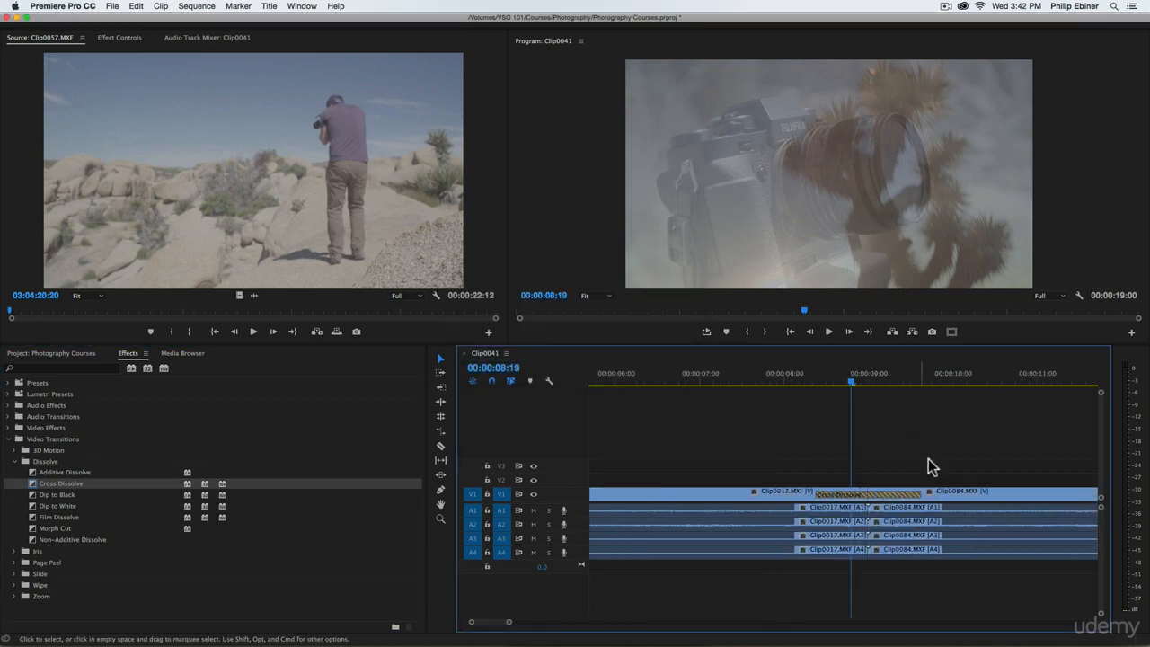
{"action": "left_click_drag", "start_coordinate": [855, 392], "coordinate": [897, 399]}
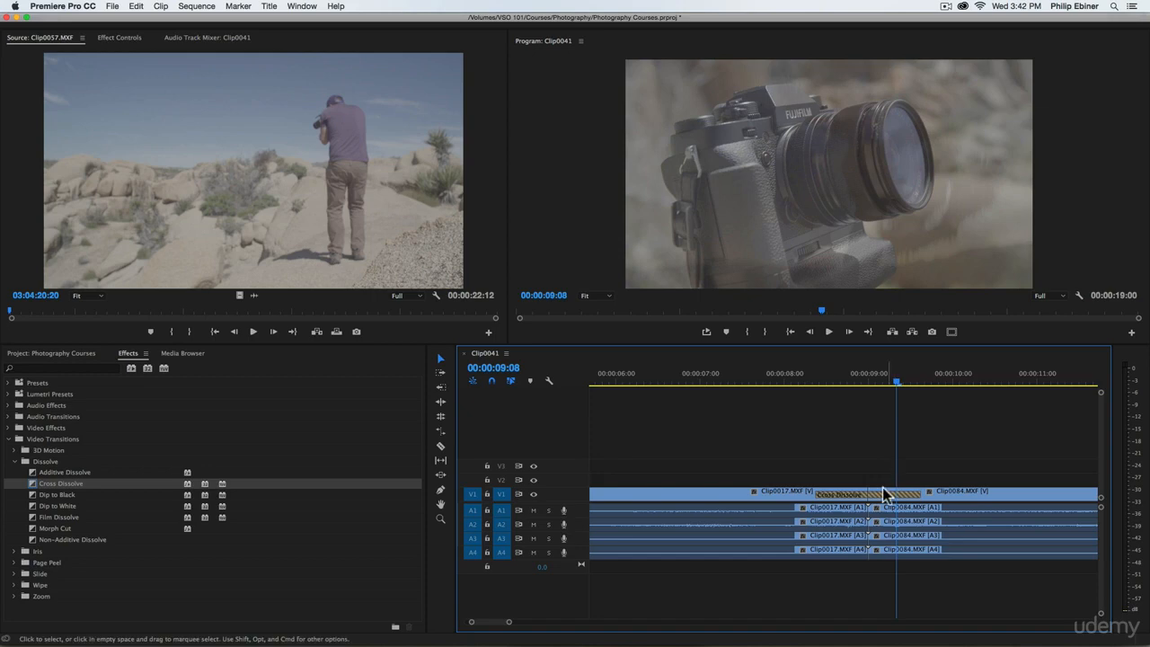
Step: Delete the Cross Dissolve between Clip0017.MXF and Clip0084.MXF
{"action": "mouse_move", "coordinate": [867, 495]}
{"action": "left_mouse_down"}
{"action": "mouse_move", "coordinate": [855, 499]}
{"action": "mouse_move", "coordinate": [873, 500]}
{"action": "left_mouse_up"}
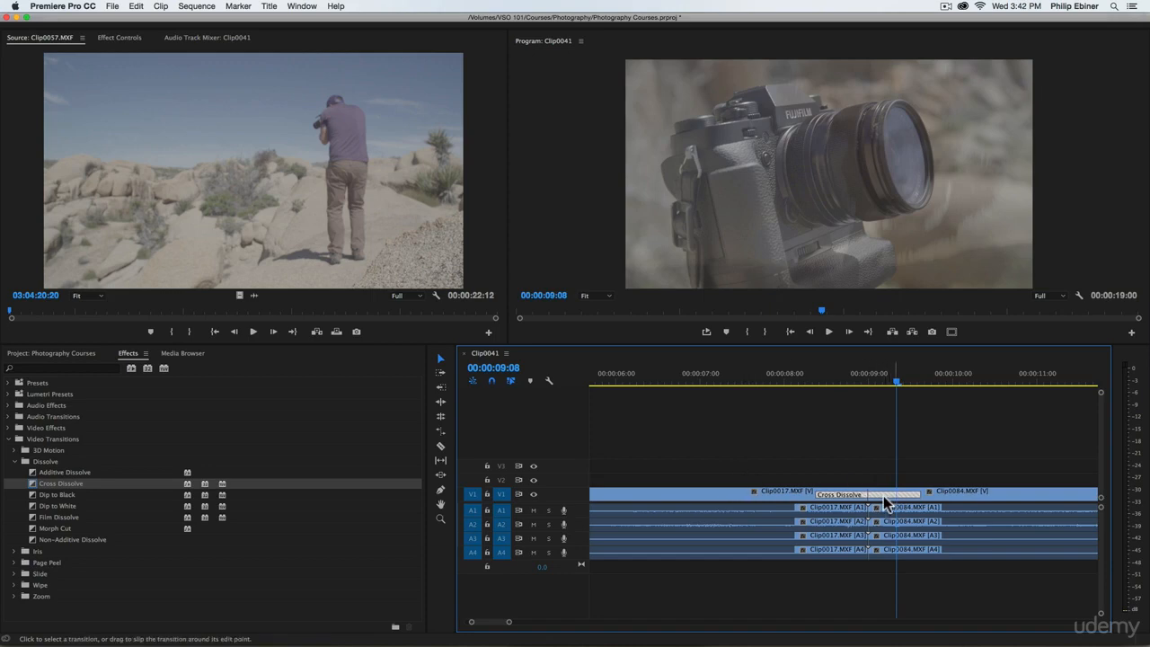
{"action": "left_click", "coordinate": [753, 497]}
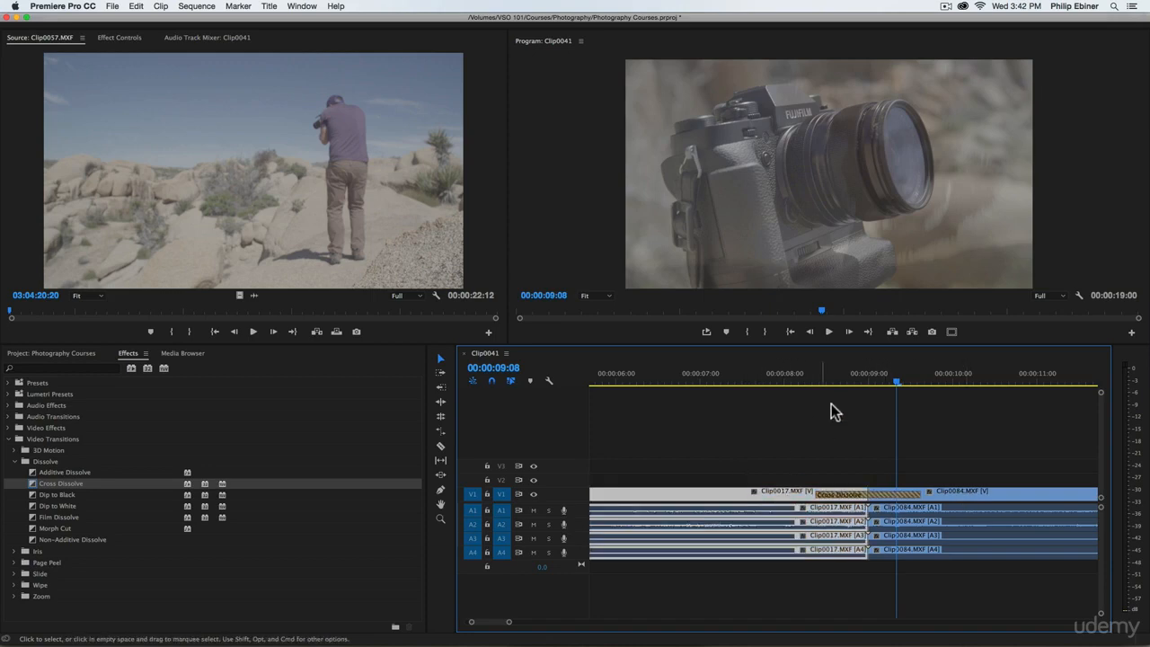
{"action": "left_click", "coordinate": [976, 499]}
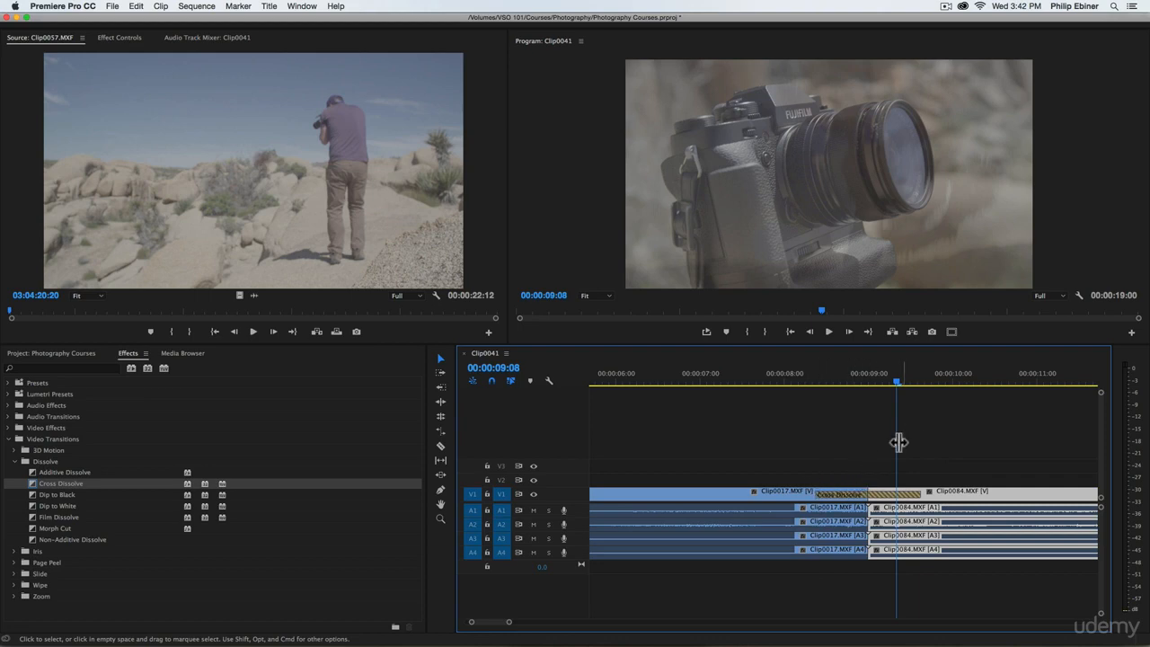
{"action": "left_click", "coordinate": [900, 496]}
{"action": "key", "text": "Delete"}
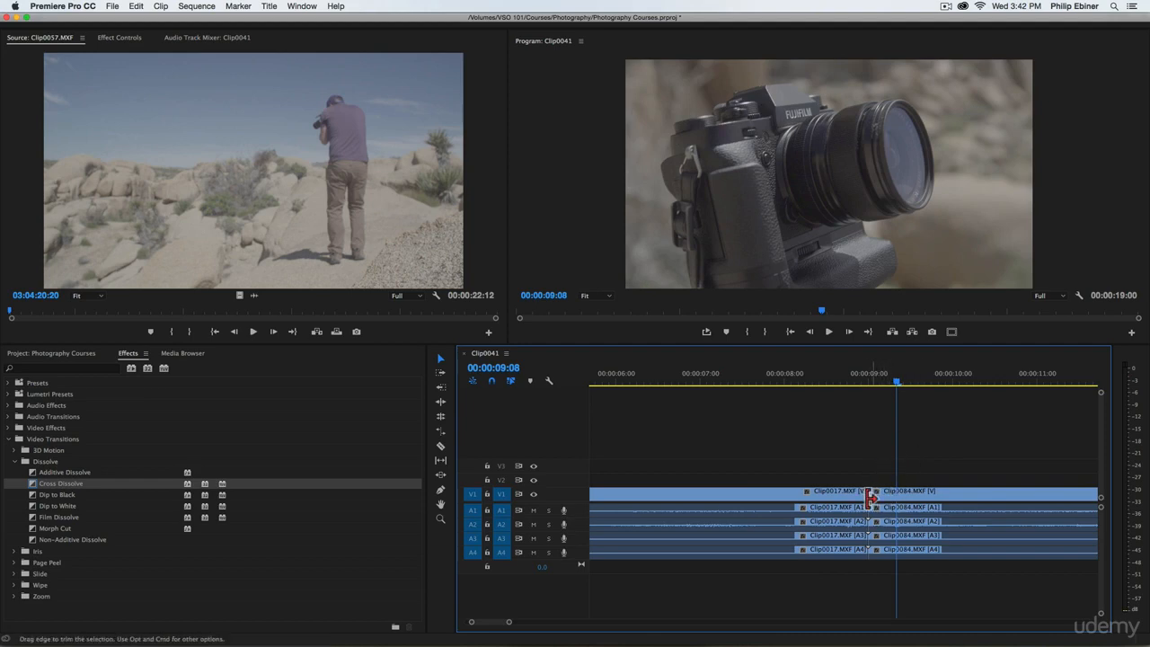
Step: Trim the end of Clip0017.MXF back to 00:00:06:11 and move Clip0084.MXF against it to close the gap
{"action": "key", "text": "minus"}
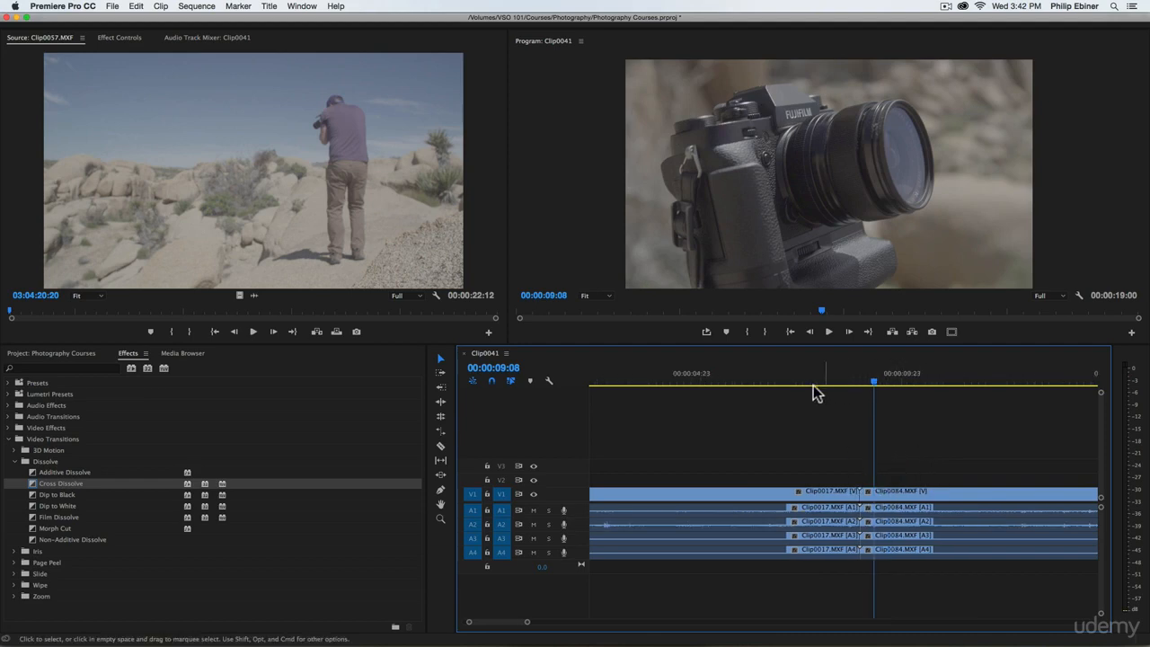
{"action": "left_click_drag", "start_coordinate": [813, 385], "coordinate": [628, 406]}
{"action": "key", "text": "space"}
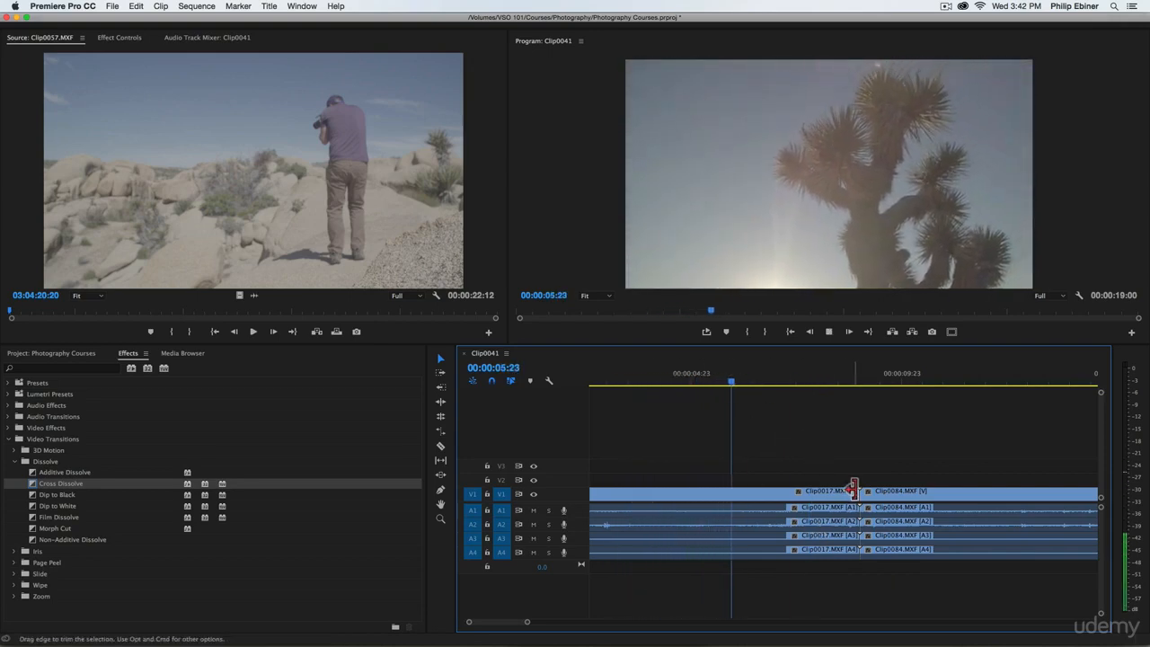
{"action": "key", "text": "space"}
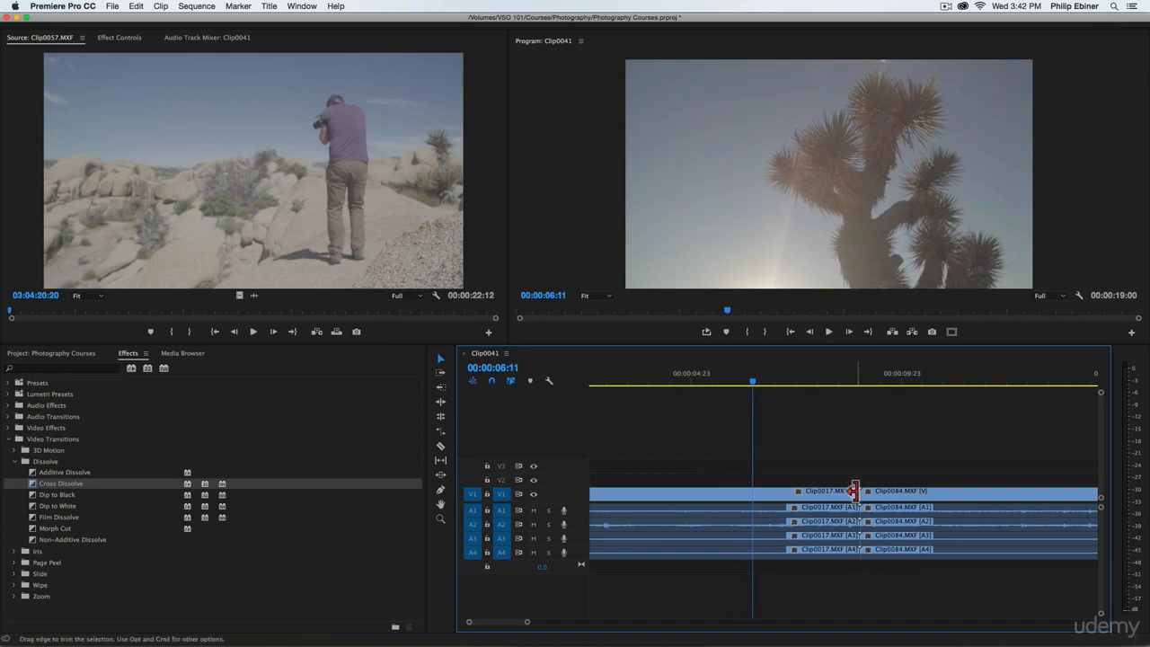
{"action": "left_click_drag", "start_coordinate": [853, 491], "coordinate": [752, 492]}
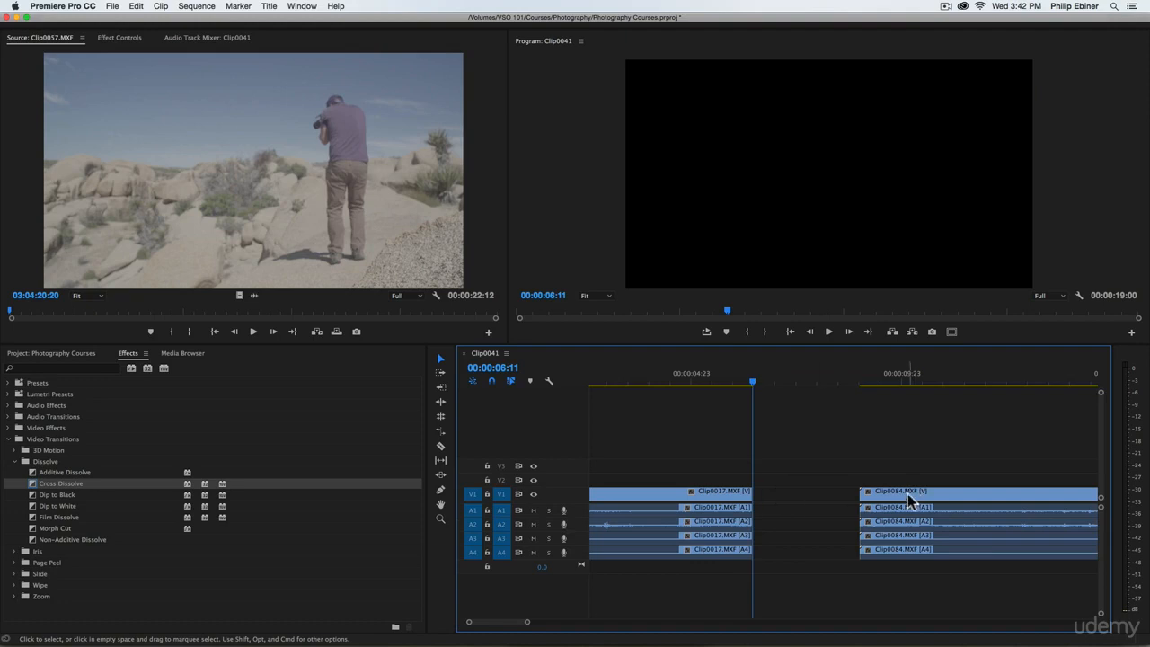
{"action": "left_click_drag", "start_coordinate": [906, 497], "coordinate": [800, 500]}
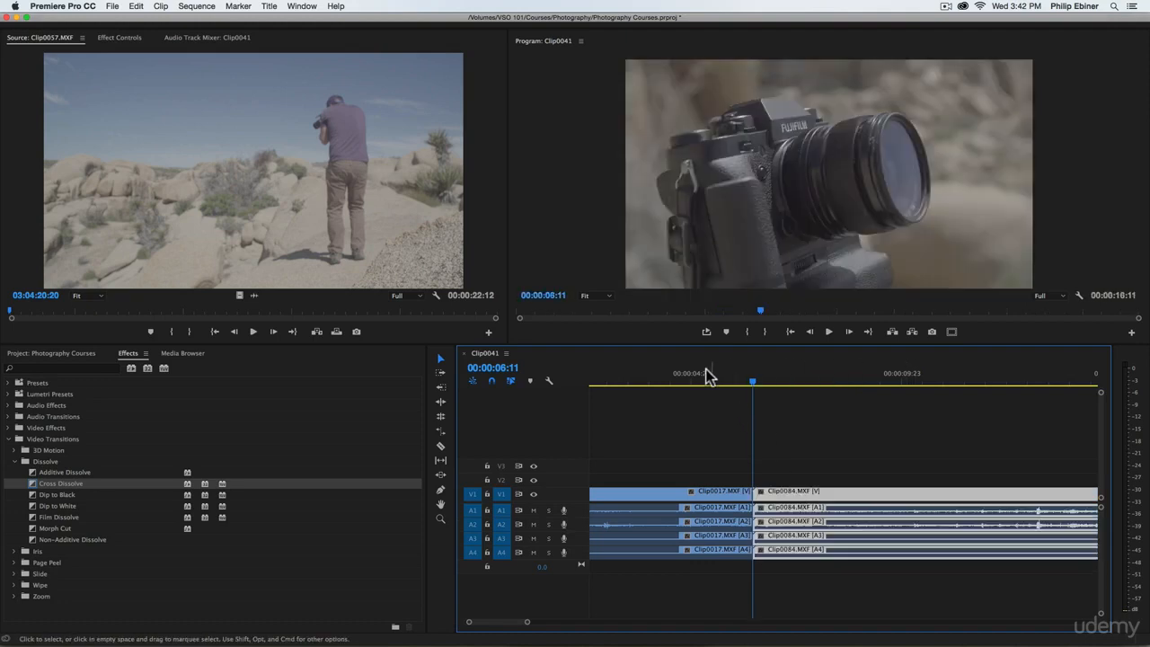
Step: Play across the cut between the two clips and place the playhead on the first frame of Clip0084.MXF
{"action": "left_click_drag", "start_coordinate": [707, 376], "coordinate": [659, 376]}
{"action": "key", "text": "space"}
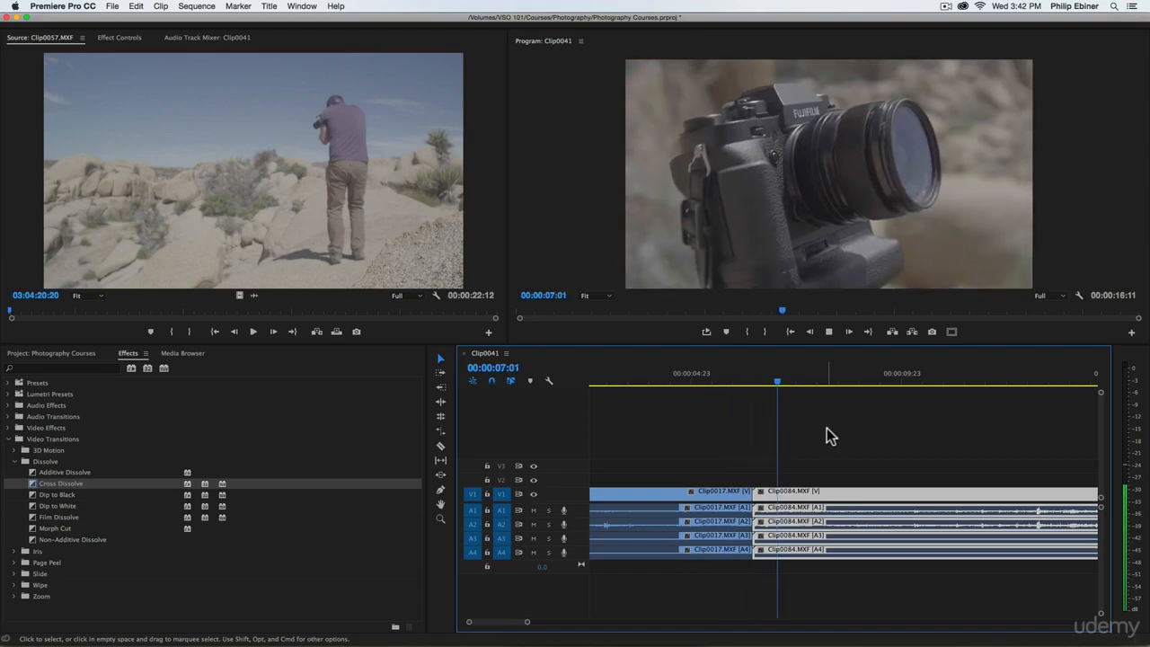
{"action": "key", "text": "space"}
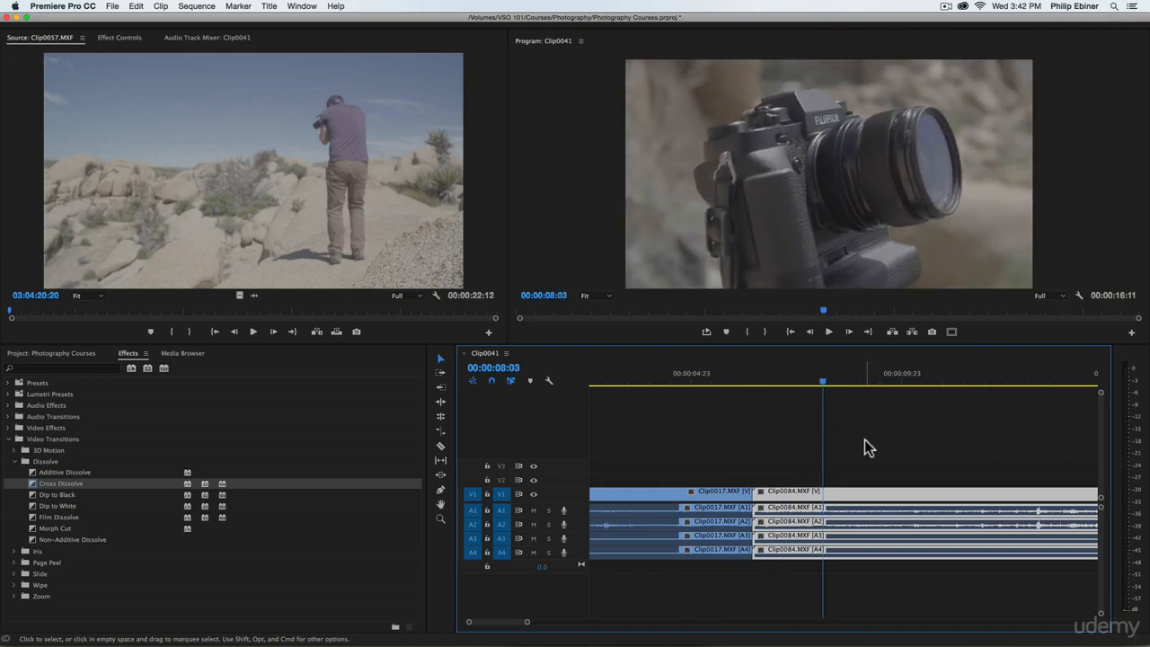
{"action": "left_click", "coordinate": [771, 470]}
{"action": "left_click", "coordinate": [768, 493]}
{"action": "left_click_drag", "start_coordinate": [763, 380], "coordinate": [752, 431]}
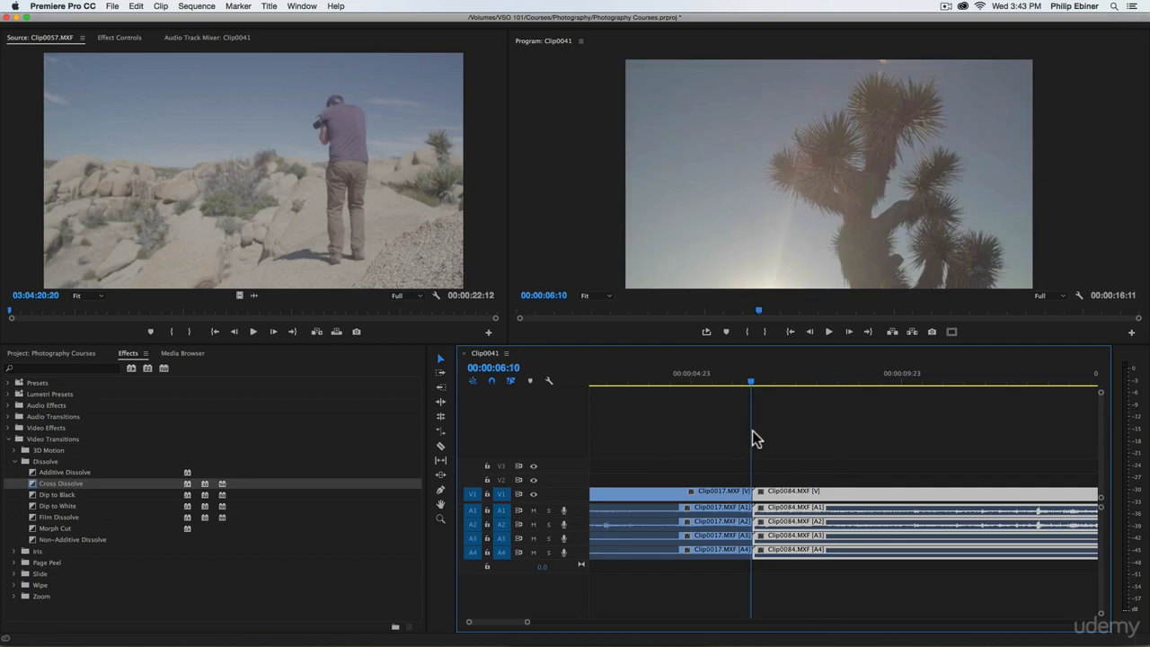
{"action": "key", "text": "Right"}
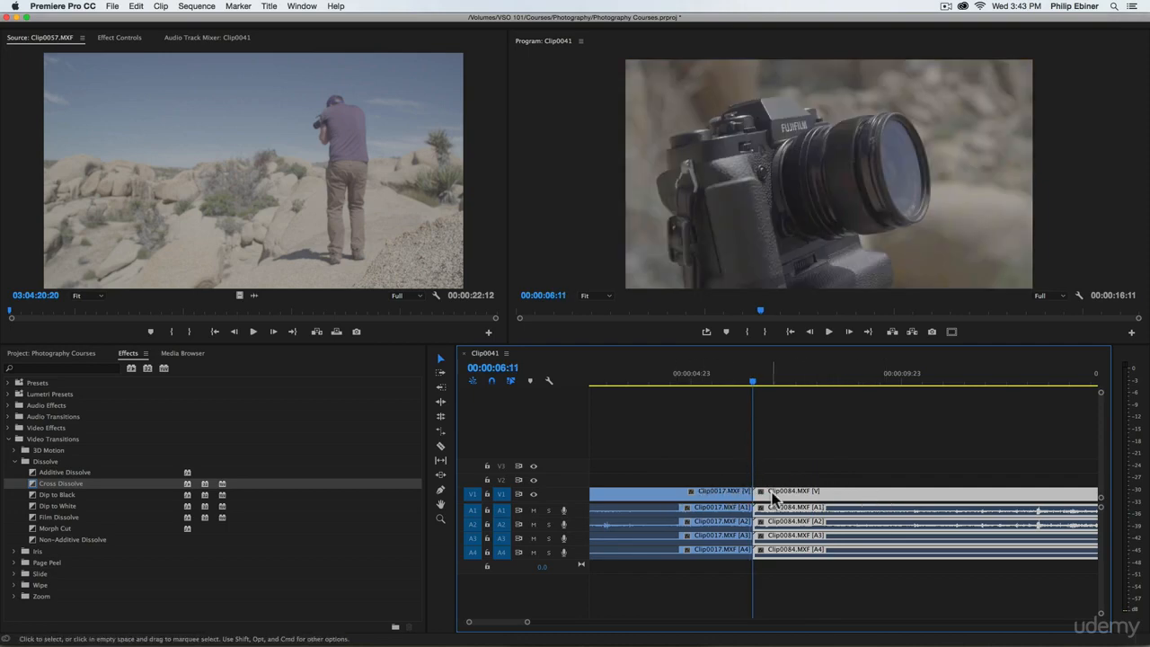
Step: Delete the audio of both clips from tracks A1 to A4, keeping only their video side by side on V1
{"action": "left_click_drag", "start_coordinate": [707, 495], "coordinate": [707, 474]}
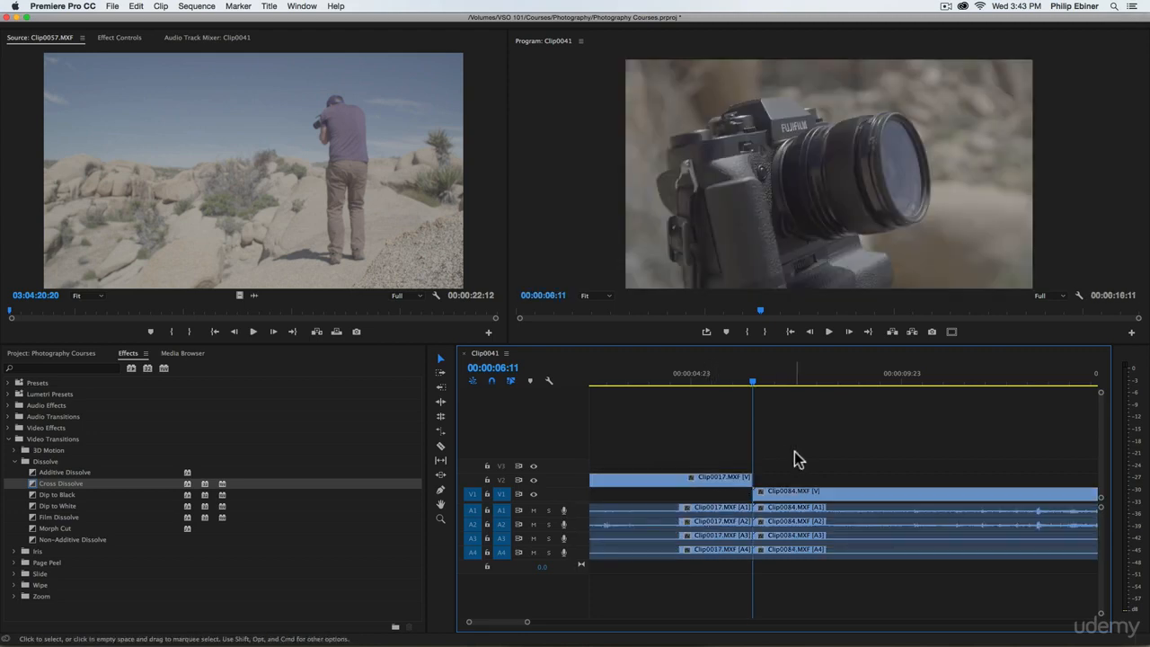
{"action": "left_click_drag", "start_coordinate": [693, 577], "coordinate": [938, 485]}
{"action": "key", "text": "Delete"}
{"action": "key", "text": "super+z"}
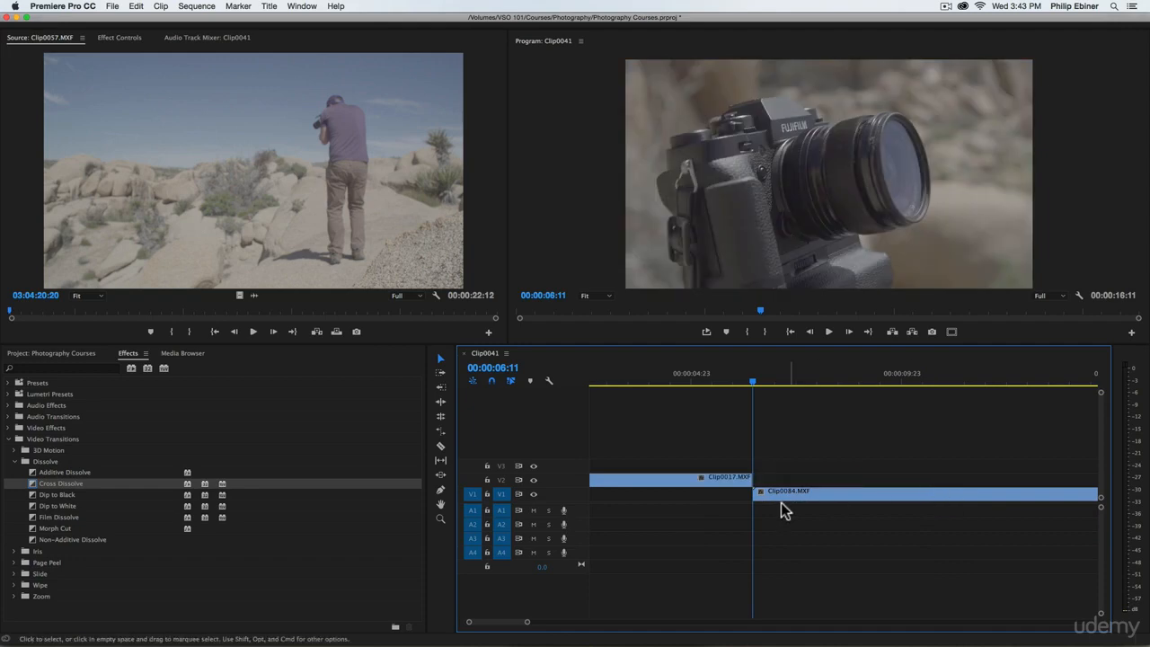
{"action": "left_click_drag", "start_coordinate": [722, 482], "coordinate": [725, 493]}
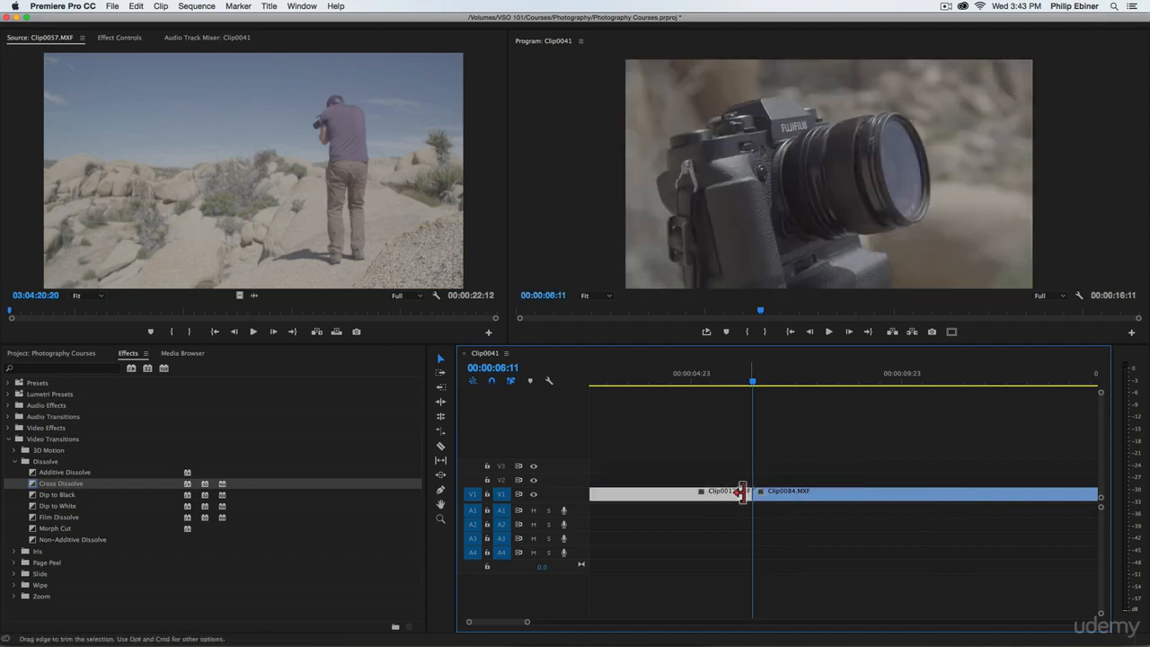
Step: Apply a Cross Dissolve starting at the cut into Clip0084.MXF and scrub into the transition
{"action": "left_click_drag", "start_coordinate": [58, 482], "coordinate": [758, 496]}
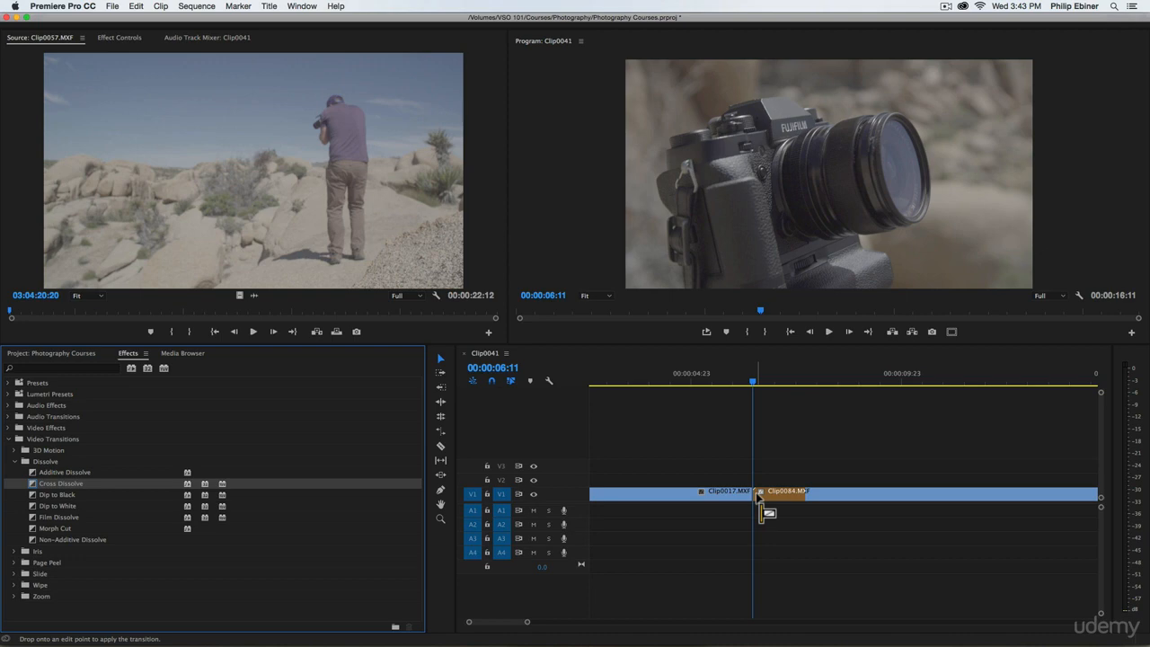
{"action": "left_click_drag", "start_coordinate": [758, 495], "coordinate": [750, 493]}
{"action": "left_click_drag", "start_coordinate": [752, 496], "coordinate": [751, 497]}
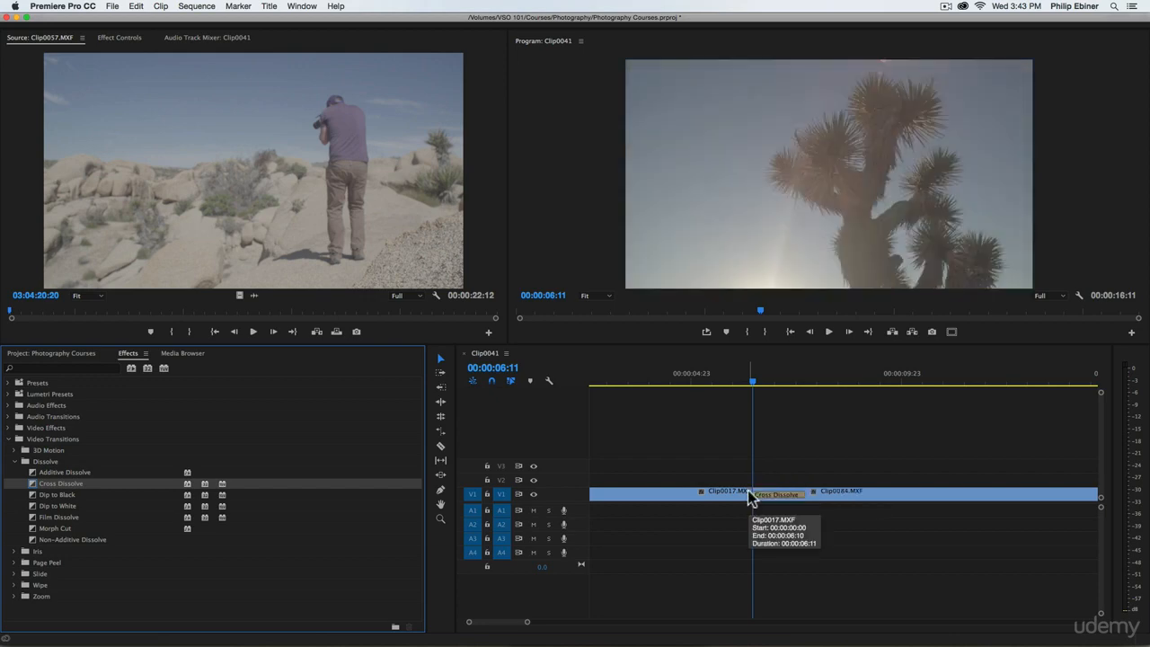
{"action": "mouse_move", "coordinate": [761, 385]}
{"action": "left_mouse_down"}
{"action": "mouse_move", "coordinate": [723, 388]}
{"action": "mouse_move", "coordinate": [806, 402]}
{"action": "mouse_move", "coordinate": [759, 401]}
{"action": "left_mouse_up"}
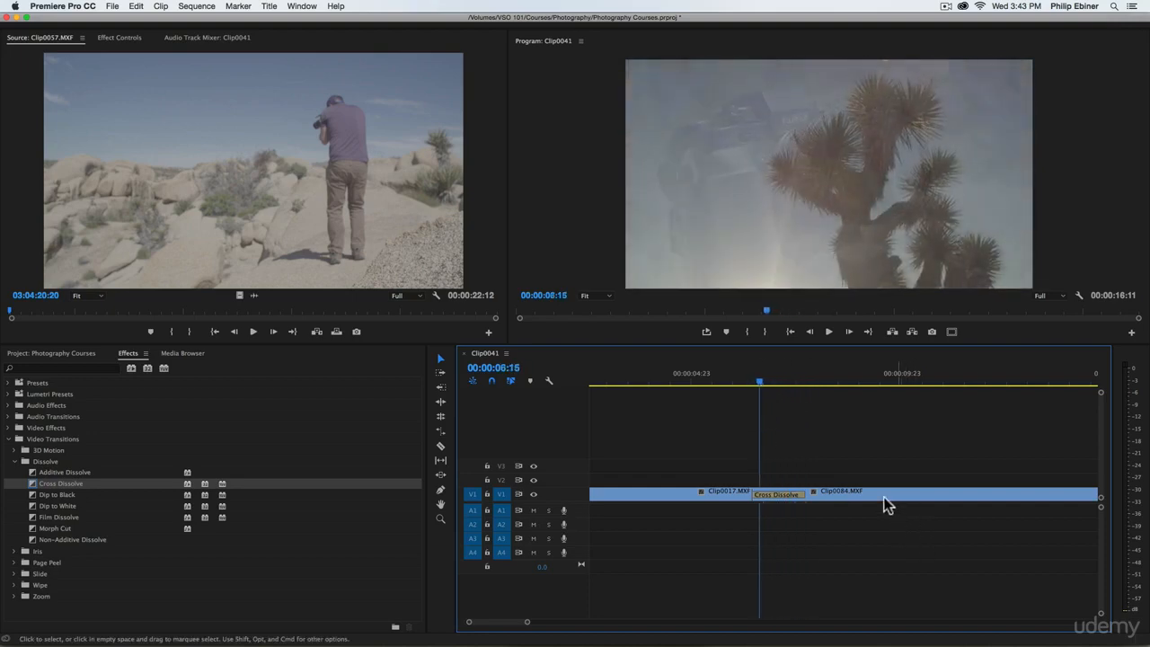
Step: Lengthen the Cross Dissolve to about 00:00:02:13 by extending its end further into Clip0084.MXF
{"action": "left_click_drag", "start_coordinate": [810, 500], "coordinate": [905, 495]}
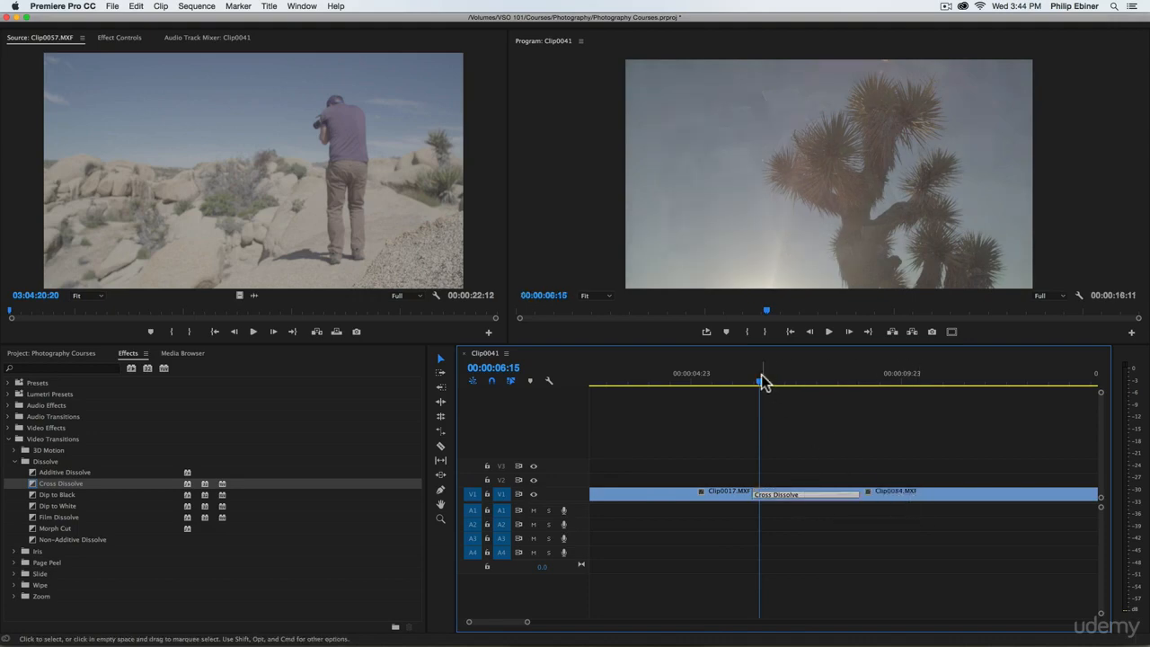
{"action": "left_click_drag", "start_coordinate": [760, 381], "coordinate": [790, 408]}
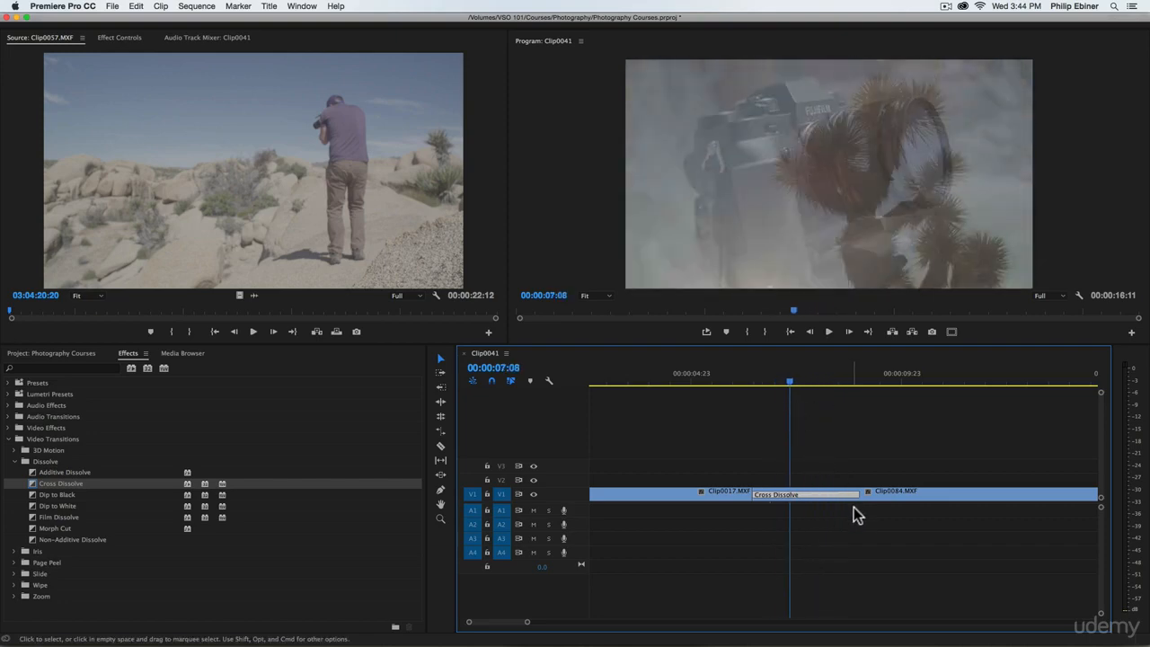
{"action": "mouse_move", "coordinate": [860, 492]}
{"action": "left_mouse_down"}
{"action": "mouse_move", "coordinate": [1024, 492]}
{"action": "mouse_move", "coordinate": [901, 486]}
{"action": "left_mouse_up"}
{"action": "left_click_drag", "start_coordinate": [962, 486], "coordinate": [933, 490]}
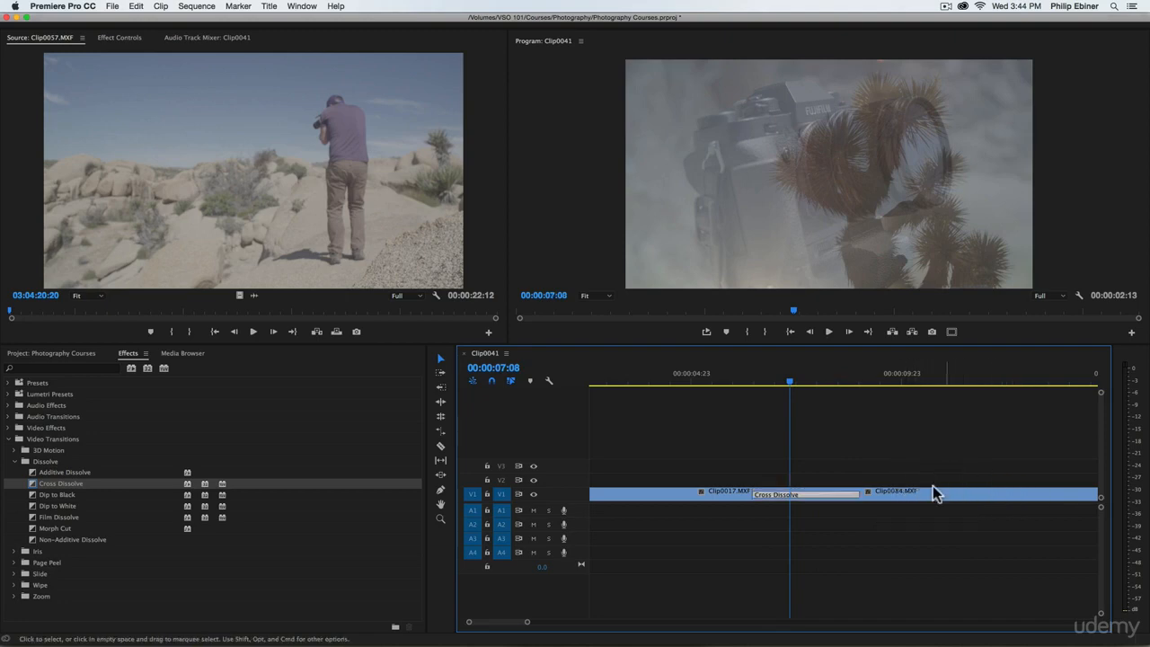
Step: Scrub forward and back through the lengthened Cross Dissolve to examine how the two clips blend
{"action": "left_click", "coordinate": [694, 502]}
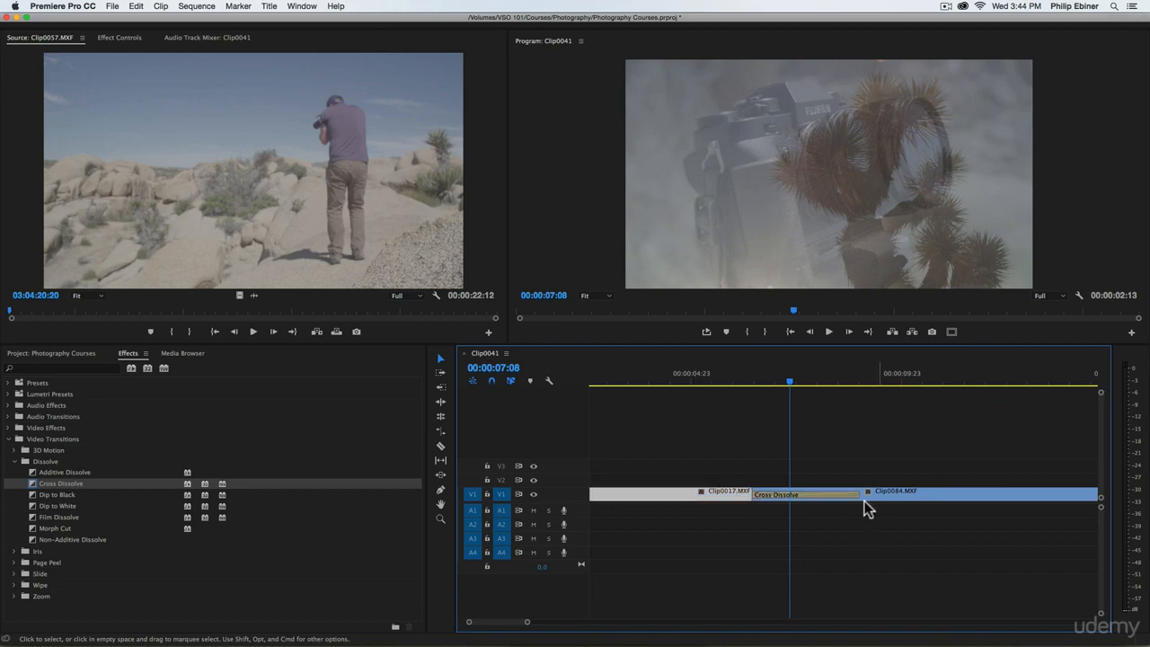
{"action": "left_click", "coordinate": [800, 382]}
{"action": "left_click_drag", "start_coordinate": [811, 384], "coordinate": [861, 400]}
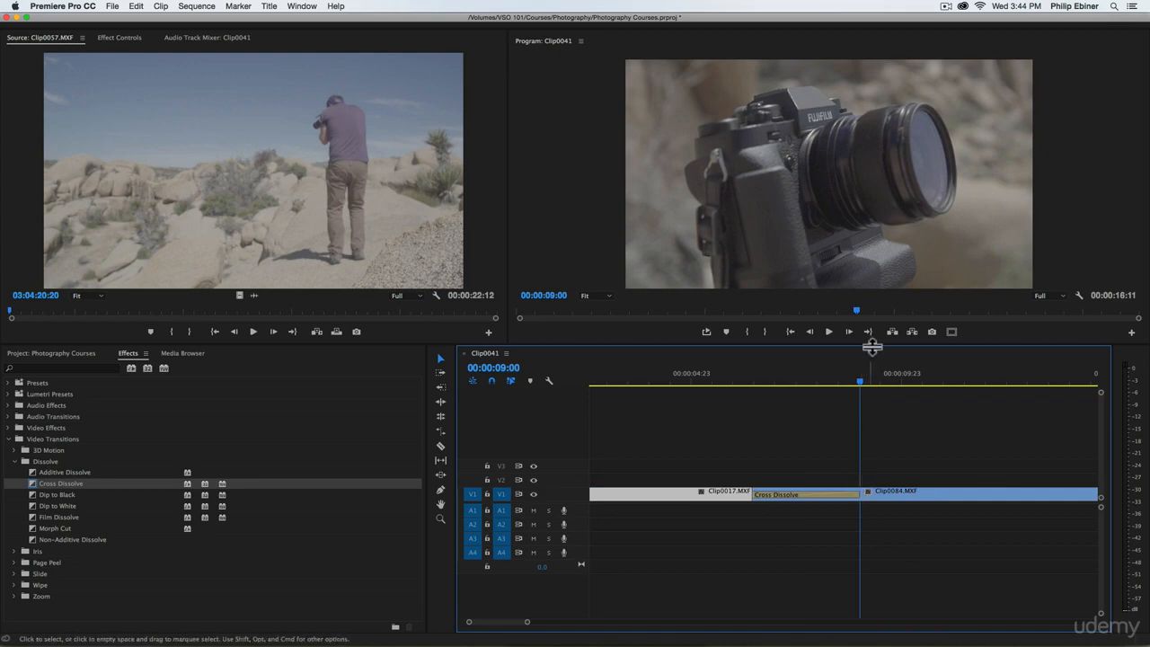
{"action": "left_click", "coordinate": [860, 380]}
{"action": "left_click_drag", "start_coordinate": [860, 386], "coordinate": [778, 387]}
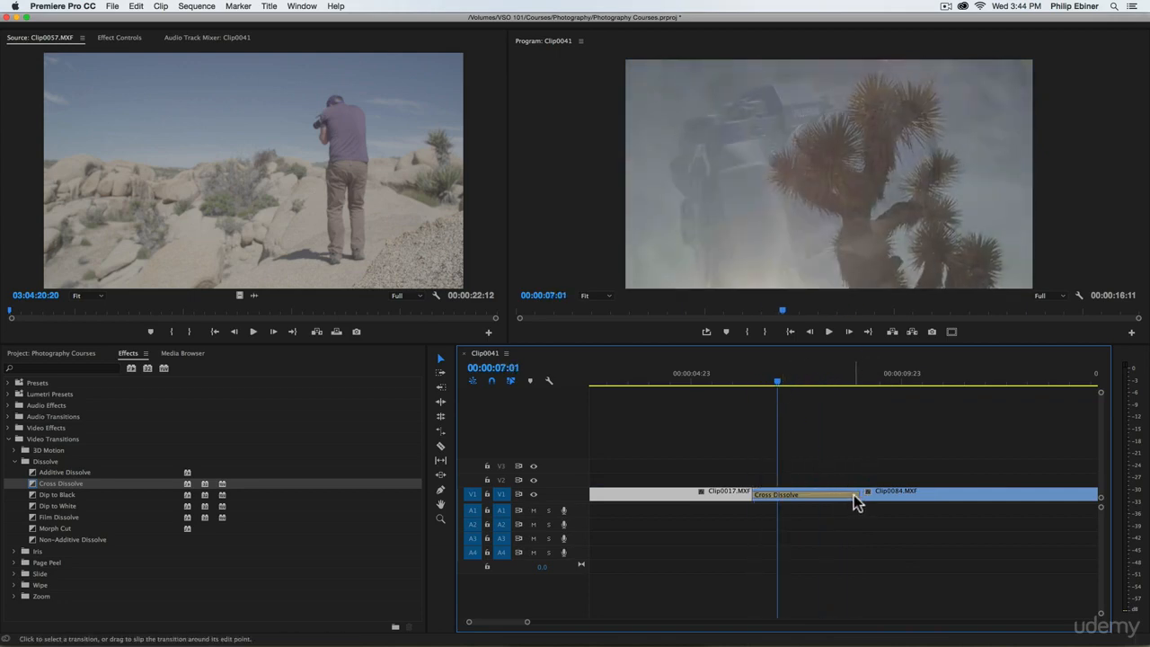
Step: Shorten the Cross Dissolve from its end in Clip0084.MXF, and delete the transition from the cut
{"action": "left_click_drag", "start_coordinate": [857, 496], "coordinate": [811, 496]}
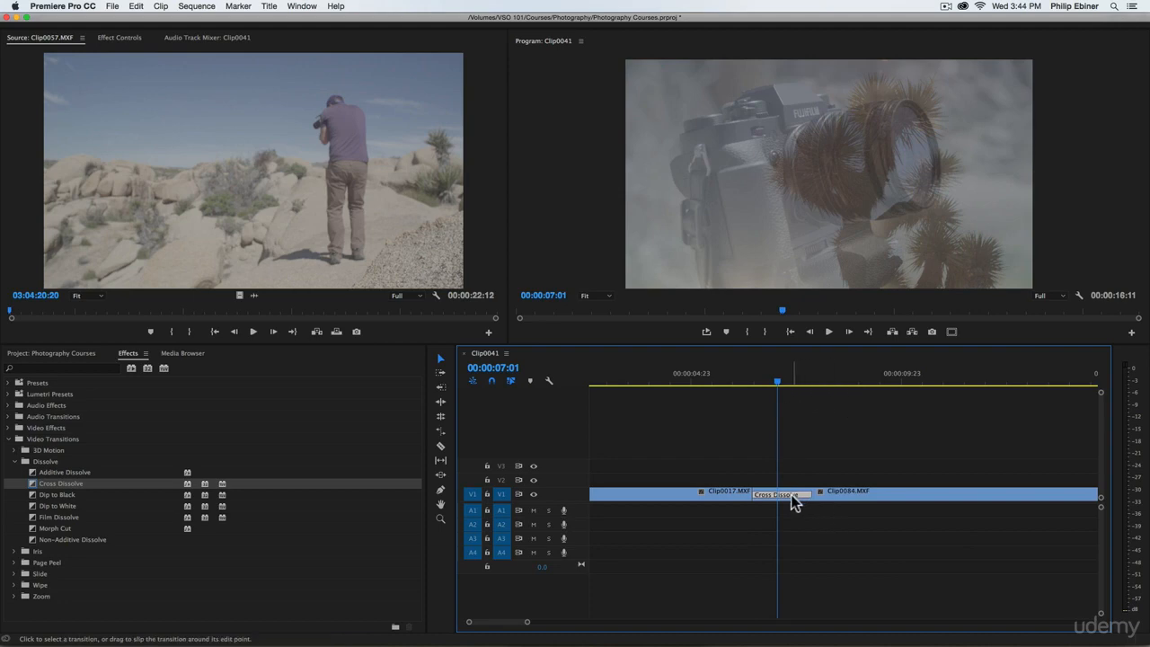
{"action": "mouse_move", "coordinate": [791, 496]}
{"action": "left_mouse_down"}
{"action": "mouse_move", "coordinate": [773, 501]}
{"action": "mouse_move", "coordinate": [817, 500]}
{"action": "mouse_move", "coordinate": [748, 497]}
{"action": "mouse_move", "coordinate": [780, 500]}
{"action": "left_mouse_up"}
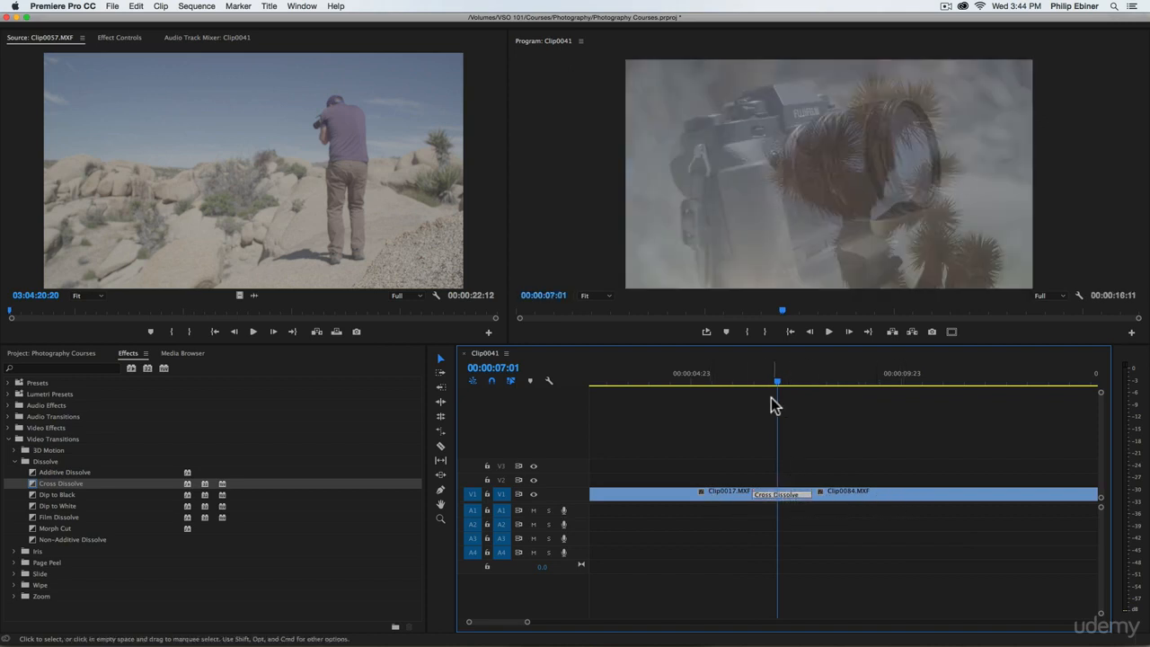
{"action": "left_click_drag", "start_coordinate": [777, 384], "coordinate": [753, 387]}
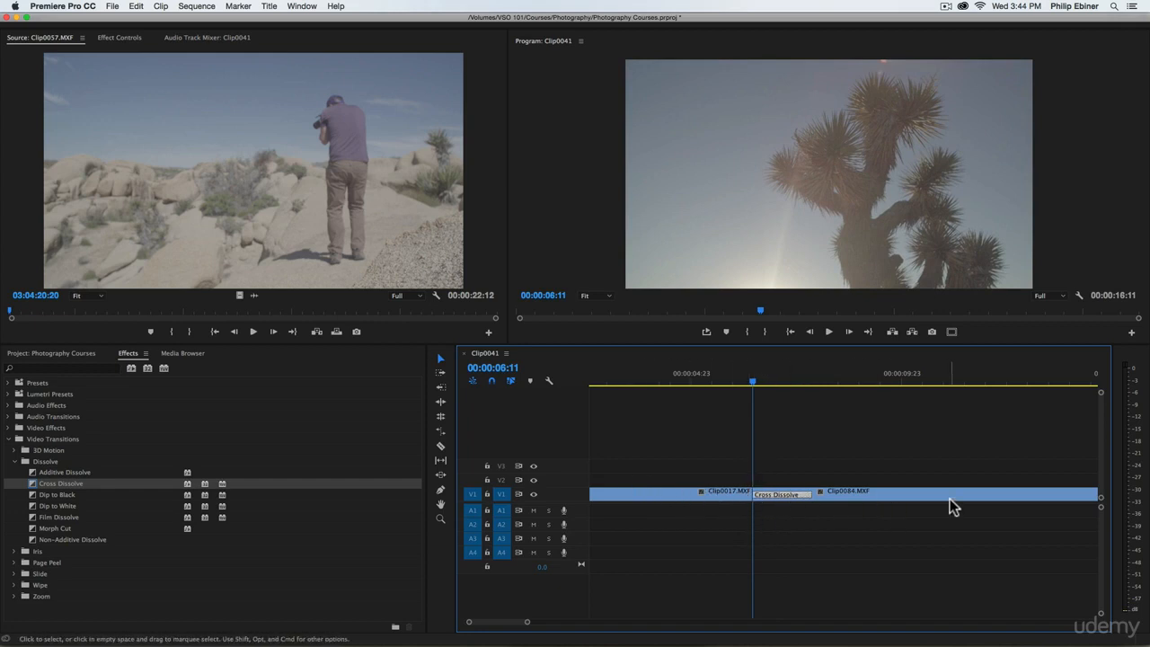
{"action": "left_click", "coordinate": [775, 492]}
{"action": "key", "text": "Delete"}
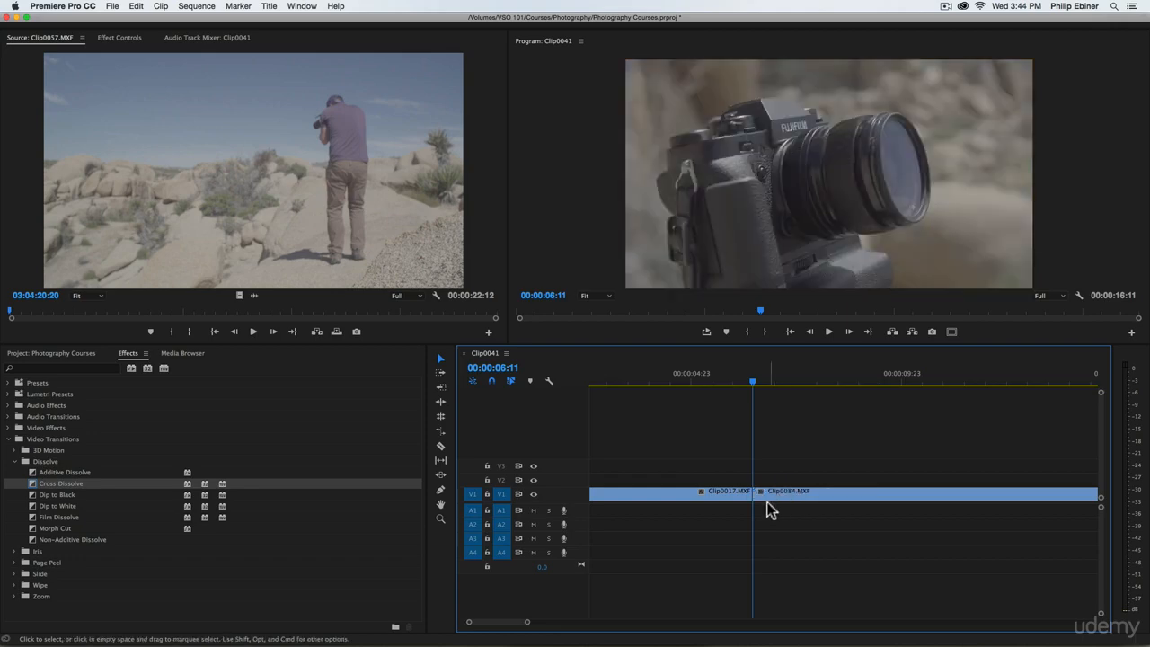
Step: Trim the start of Clip0084.MXF to 00:00:08:14 and move the clip back against Clip0017.MXF at 00:00:06:11
{"action": "left_click_drag", "start_coordinate": [760, 380], "coordinate": [842, 382]}
{"action": "left_click_drag", "start_coordinate": [758, 494], "coordinate": [845, 497]}
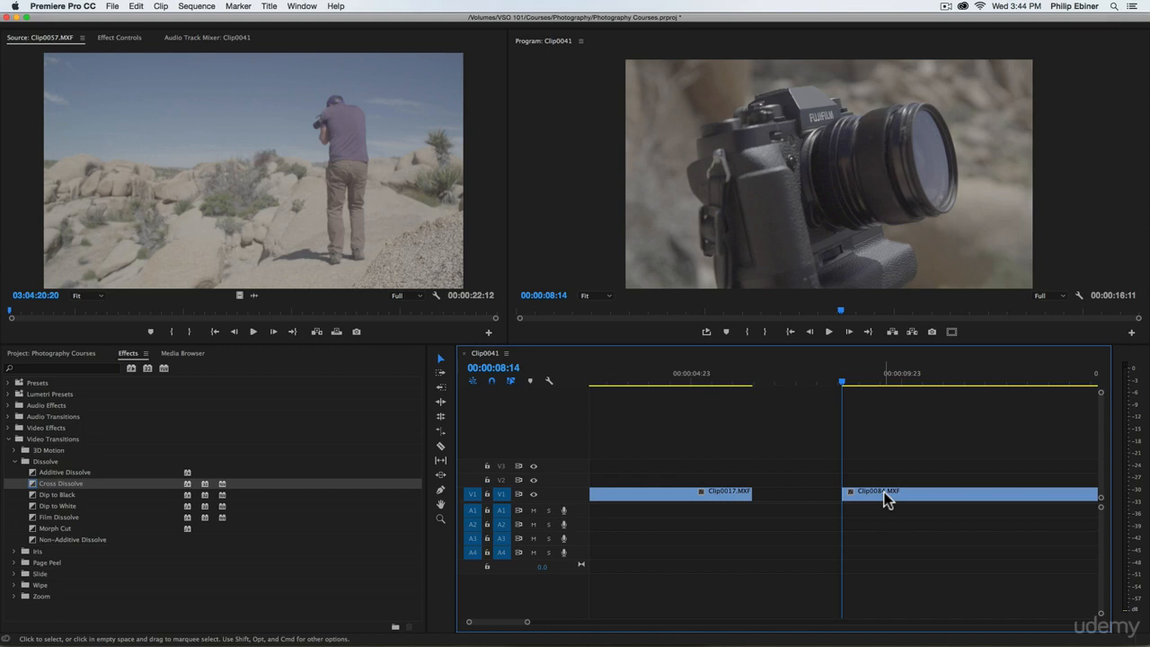
{"action": "left_click_drag", "start_coordinate": [885, 499], "coordinate": [791, 502]}
{"action": "mouse_move", "coordinate": [736, 385]}
{"action": "left_mouse_down"}
{"action": "mouse_move", "coordinate": [763, 390]}
{"action": "mouse_move", "coordinate": [753, 386]}
{"action": "left_mouse_up"}
Step: Try extending Clip0017.MXF on V2 so it overlaps the start of Clip0084.MXF, and return it to V1
{"action": "left_click", "coordinate": [688, 497]}
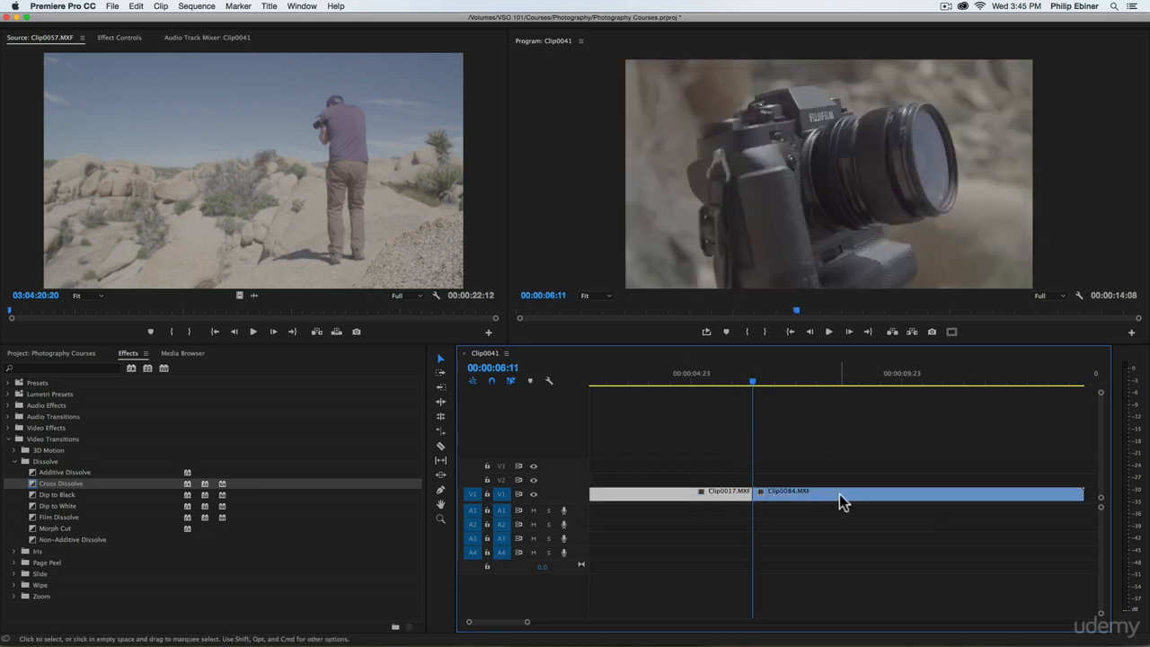
{"action": "left_click_drag", "start_coordinate": [714, 493], "coordinate": [950, 477]}
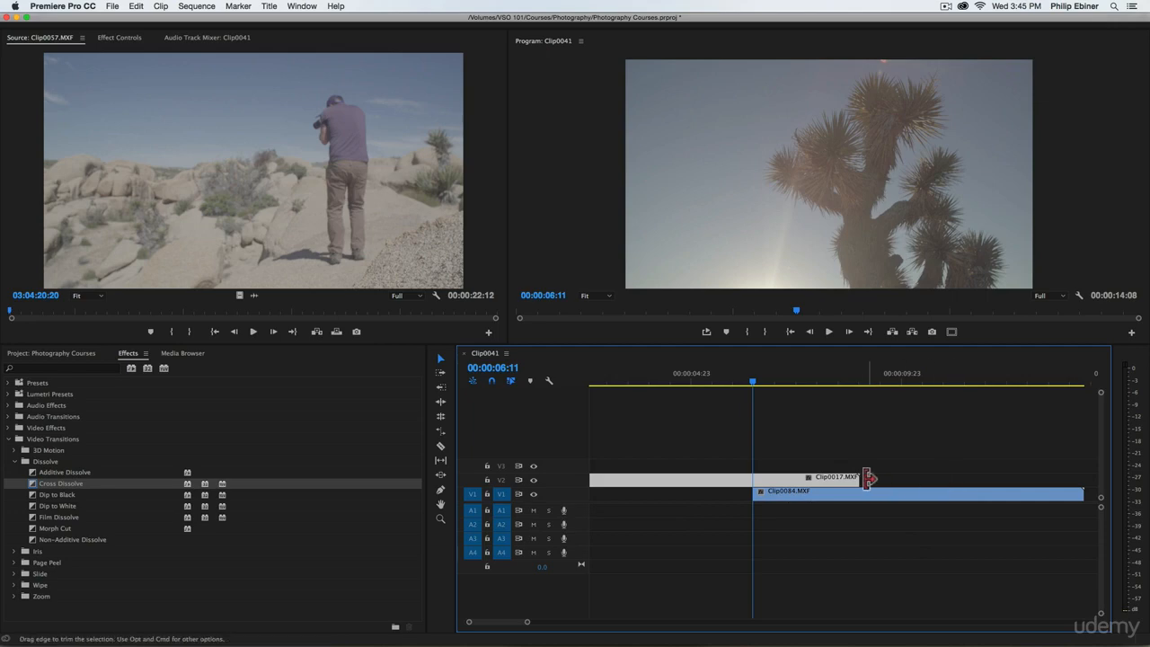
{"action": "left_click_drag", "start_coordinate": [868, 480], "coordinate": [781, 499]}
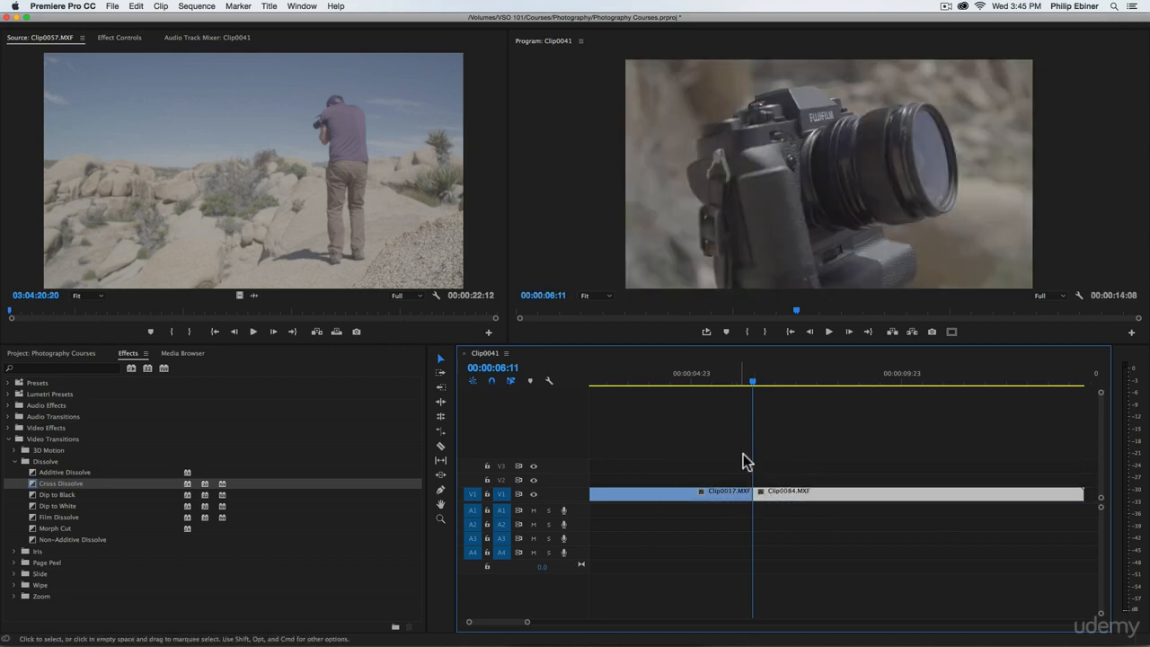
Step: Play across the plain cut between Clip0017.MXF and Clip0084.MXF, and park the playhead on the cut at 00:00:06:11
{"action": "left_click", "coordinate": [692, 378]}
{"action": "key", "text": "space"}
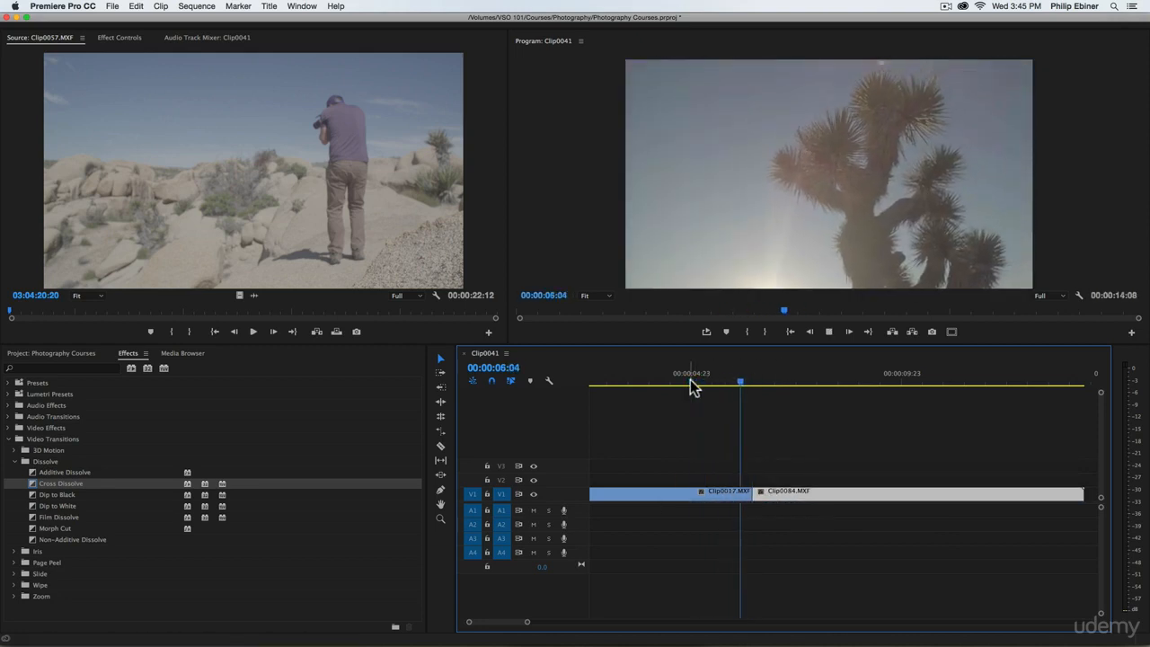
{"action": "left_click", "coordinate": [754, 381]}
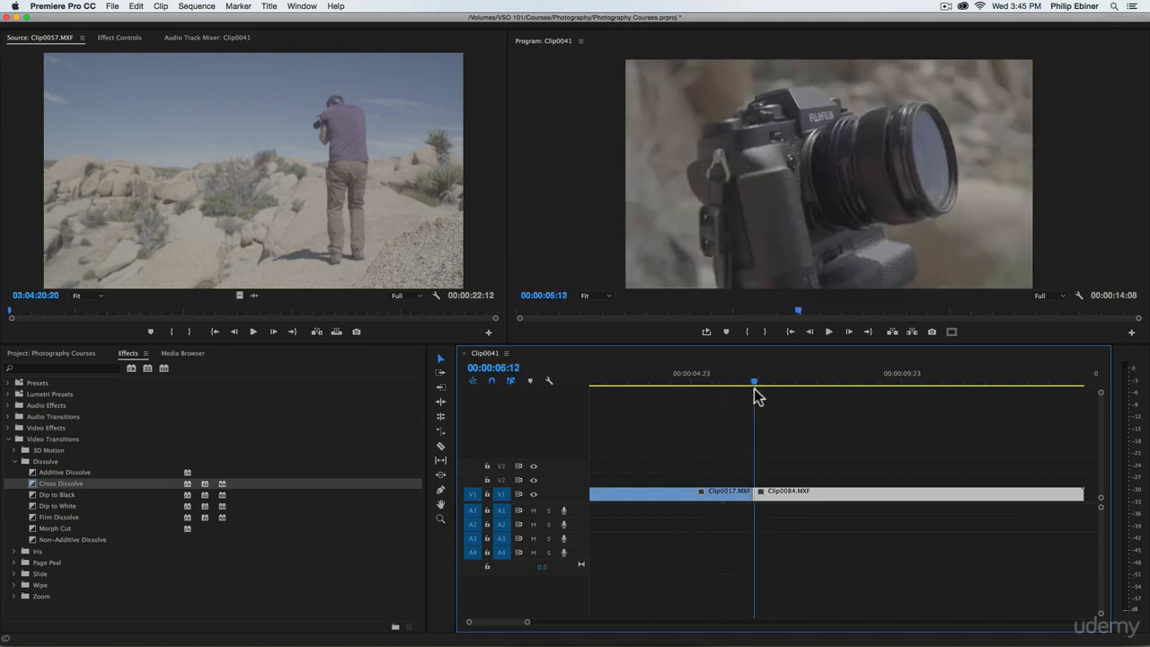
{"action": "key", "text": "Left"}
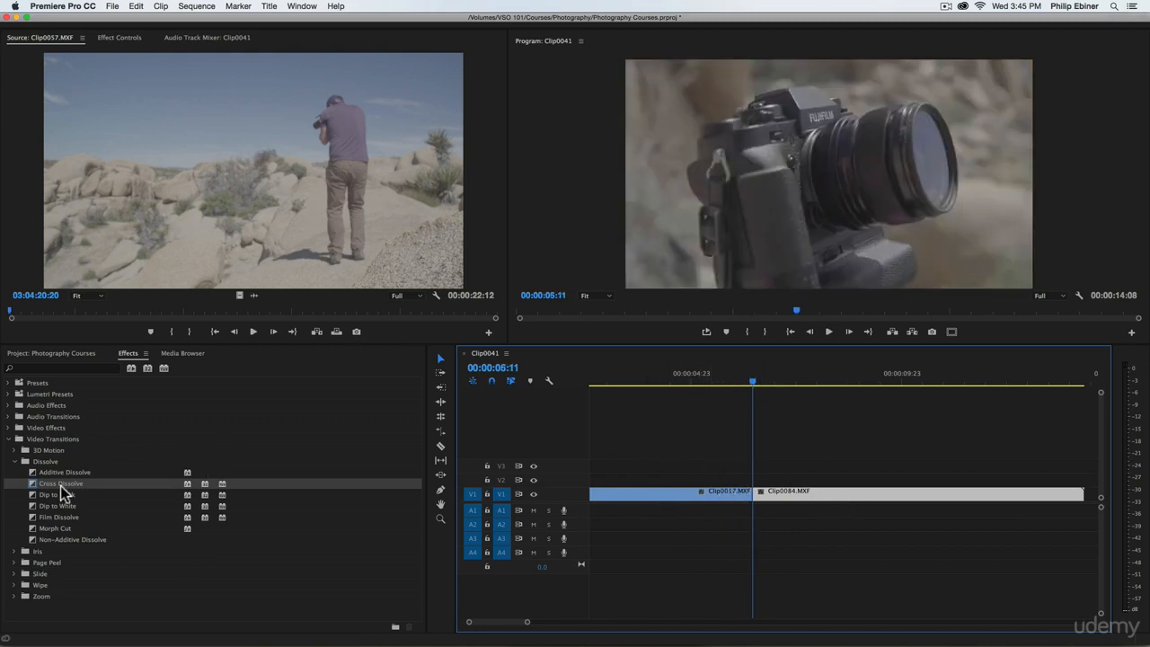
Step: Try a Cross Dissolve centred on the cut, play through it, and undo it
{"action": "left_click_drag", "start_coordinate": [60, 485], "coordinate": [755, 497]}
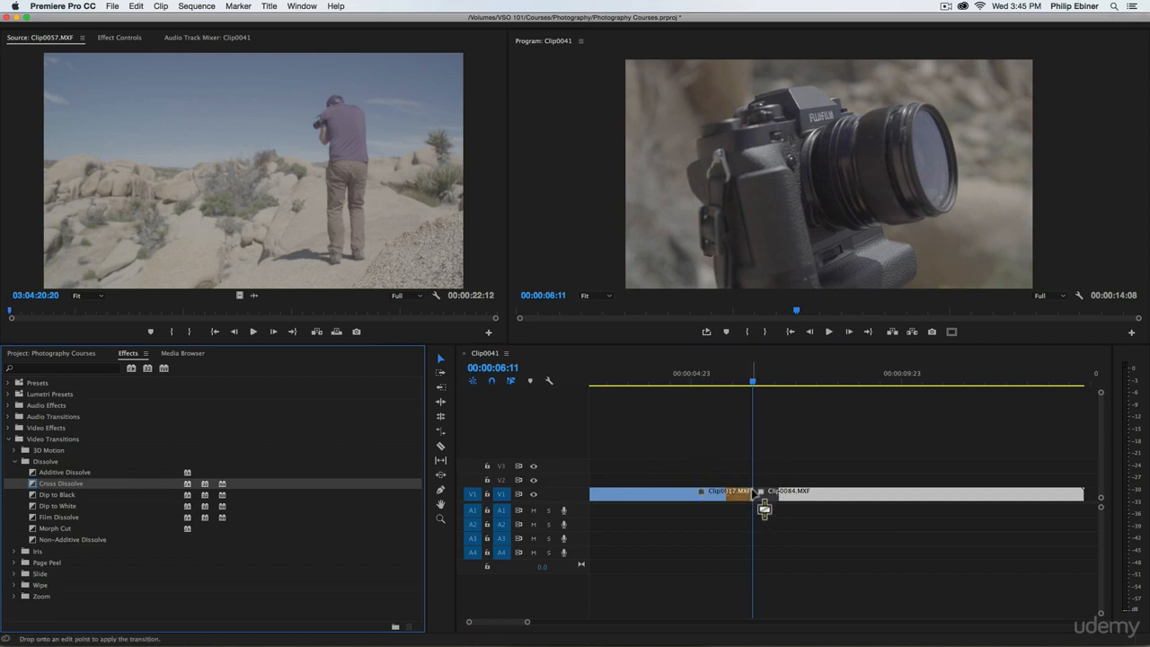
{"action": "left_click", "coordinate": [727, 379]}
{"action": "key", "text": "space"}
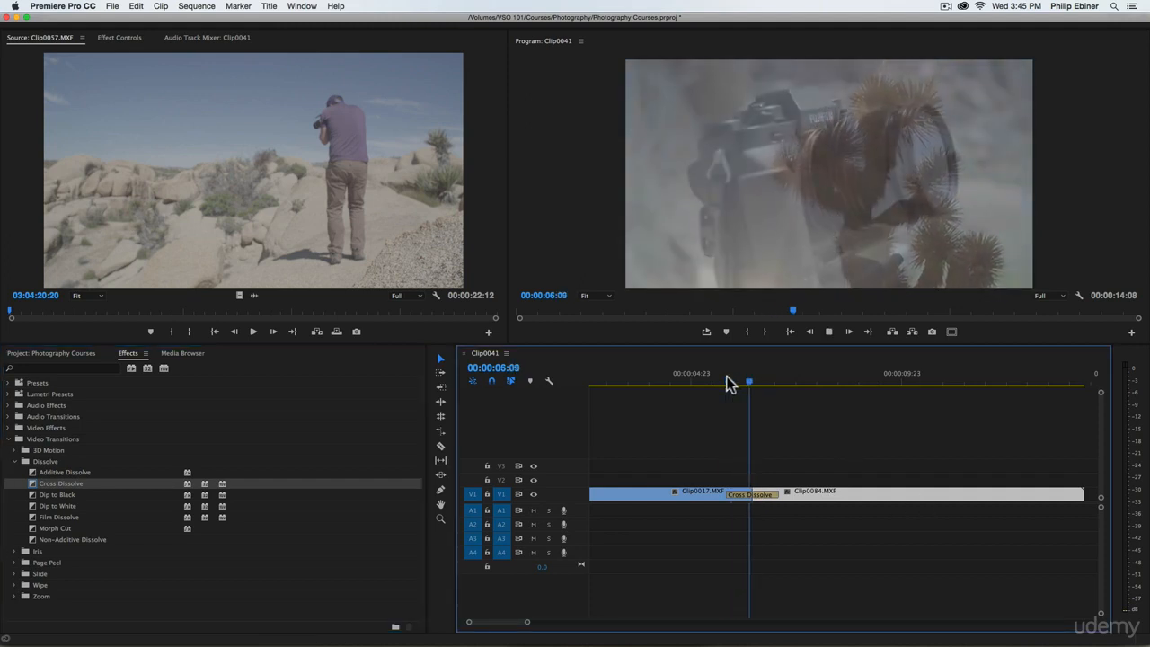
{"action": "key", "text": "space"}
{"action": "key", "text": "super+z"}
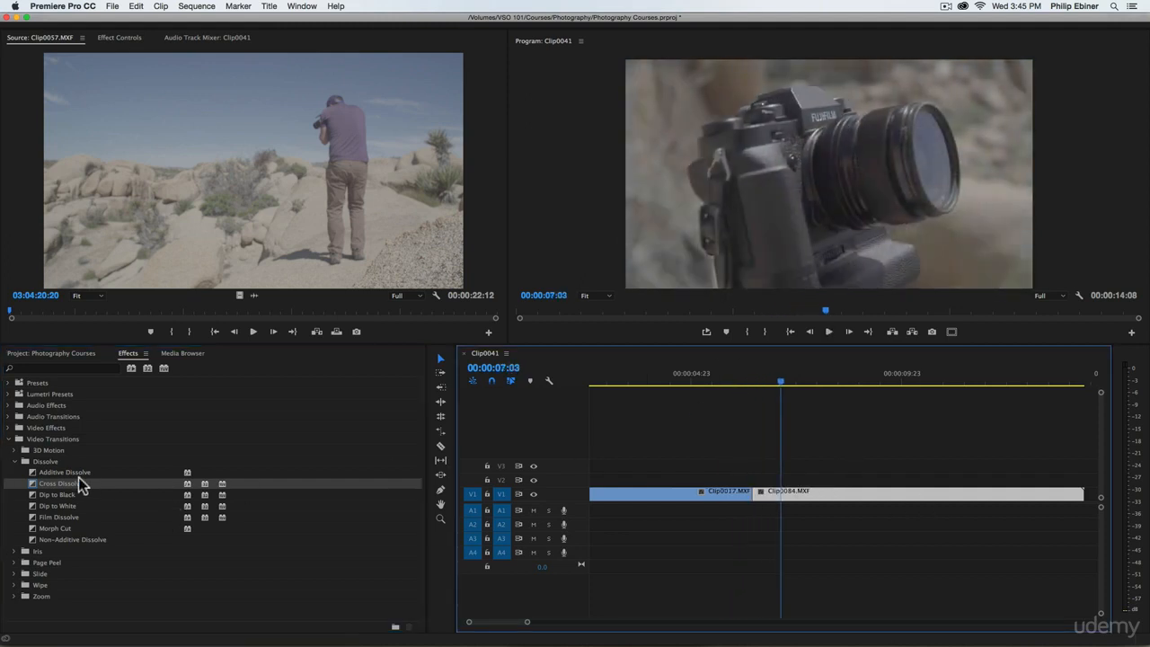
Step: Try a Cross Dissolve that starts at the cut into Clip0084.MXF, play through it, and undo it
{"action": "left_click_drag", "start_coordinate": [78, 477], "coordinate": [760, 495]}
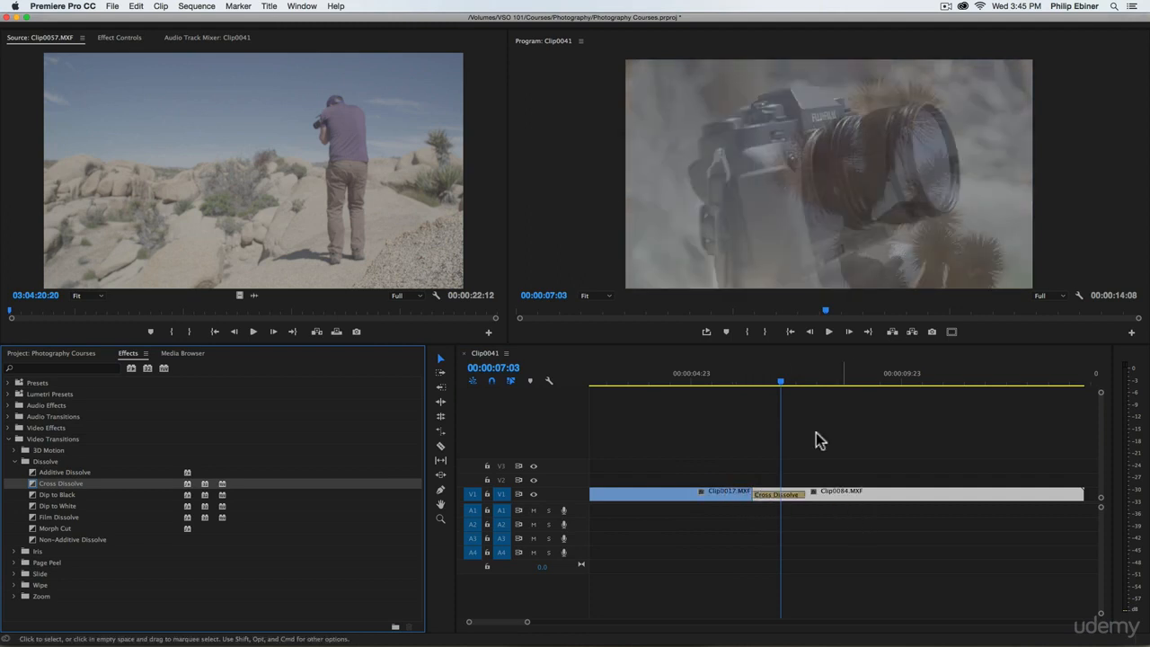
{"action": "left_click_drag", "start_coordinate": [758, 380], "coordinate": [726, 380]}
{"action": "key", "text": "space"}
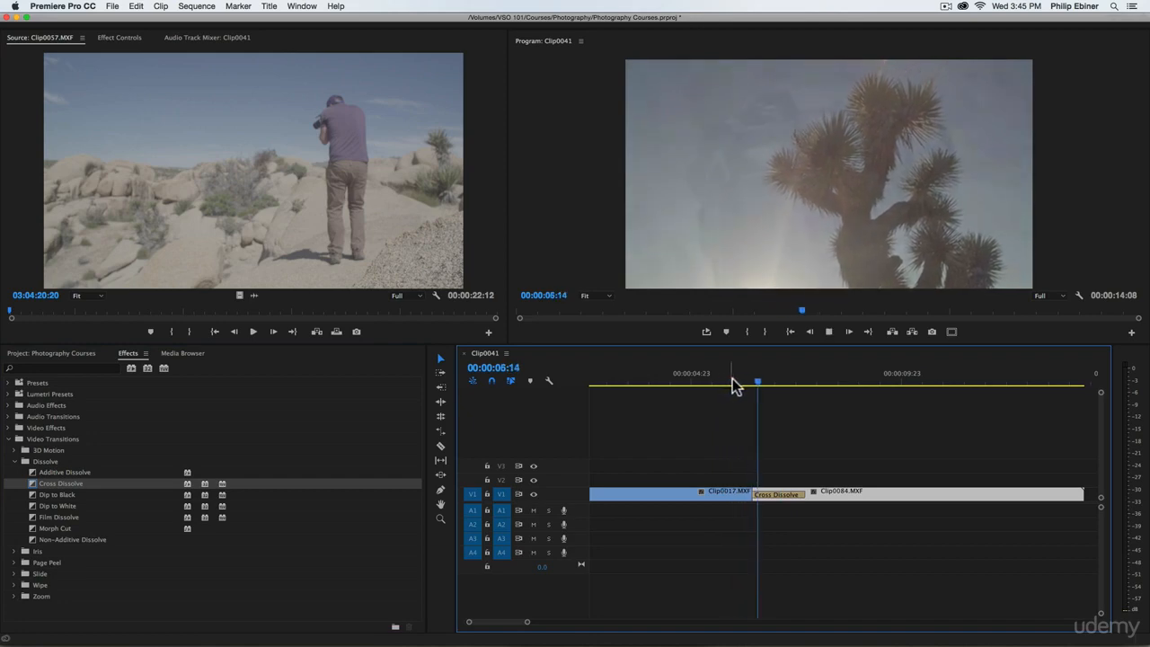
{"action": "key", "text": "space"}
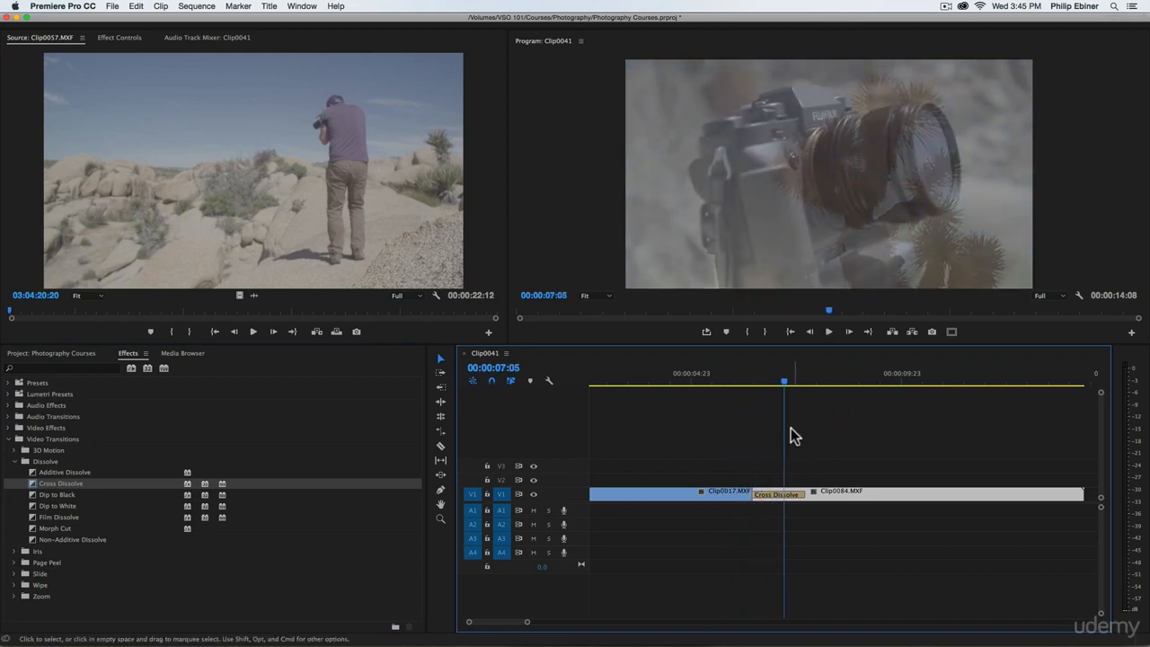
{"action": "left_click", "coordinate": [740, 382]}
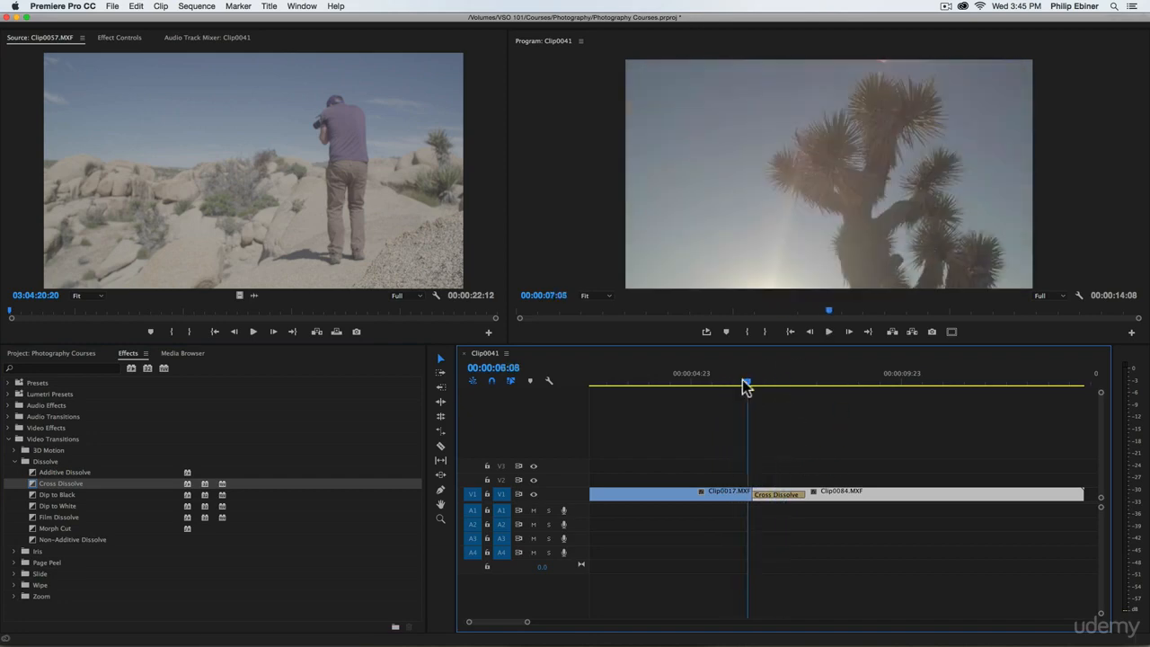
{"action": "left_click", "coordinate": [706, 496]}
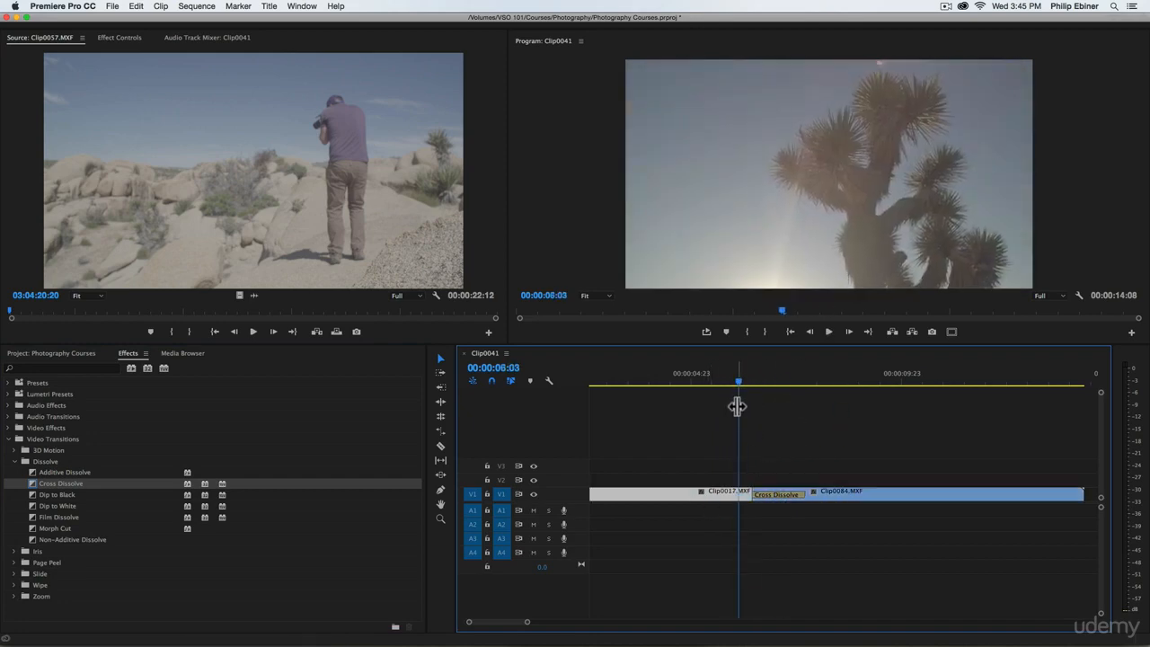
{"action": "mouse_move", "coordinate": [742, 387]}
{"action": "left_mouse_down"}
{"action": "mouse_move", "coordinate": [812, 388]}
{"action": "mouse_move", "coordinate": [746, 391]}
{"action": "mouse_move", "coordinate": [755, 387]}
{"action": "left_mouse_up"}
{"action": "key", "text": "super+z"}
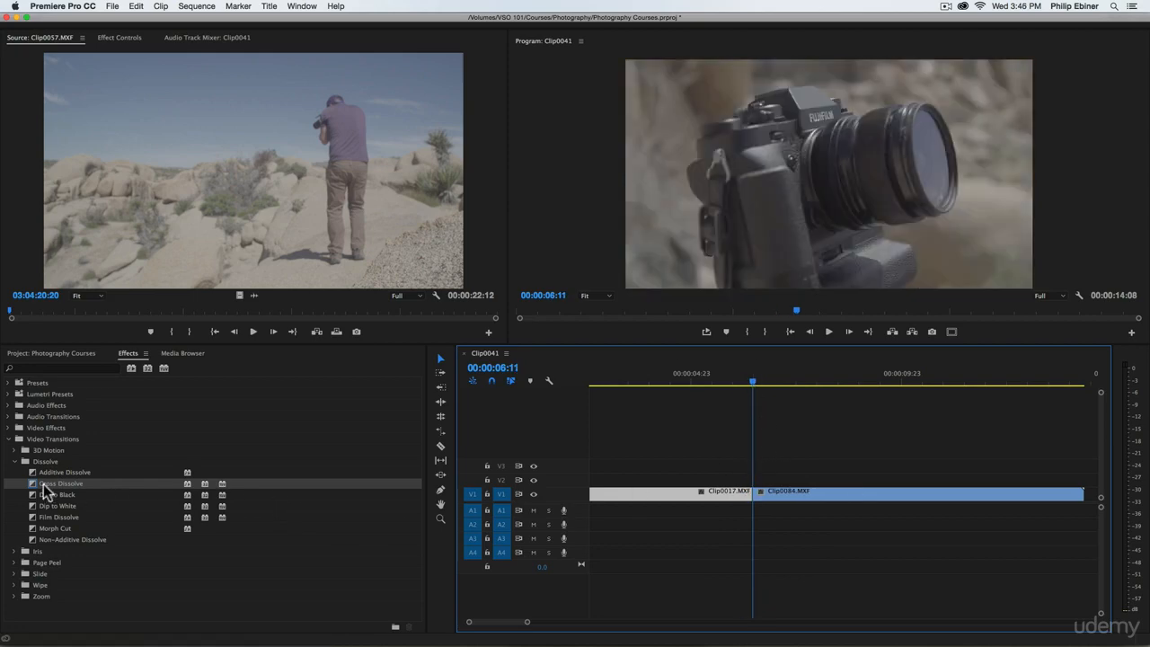
Step: Apply a Cross Dissolve centred on the cut and lengthen it evenly on both sides to about 00:00:04:06
{"action": "left_click_drag", "start_coordinate": [45, 490], "coordinate": [752, 499]}
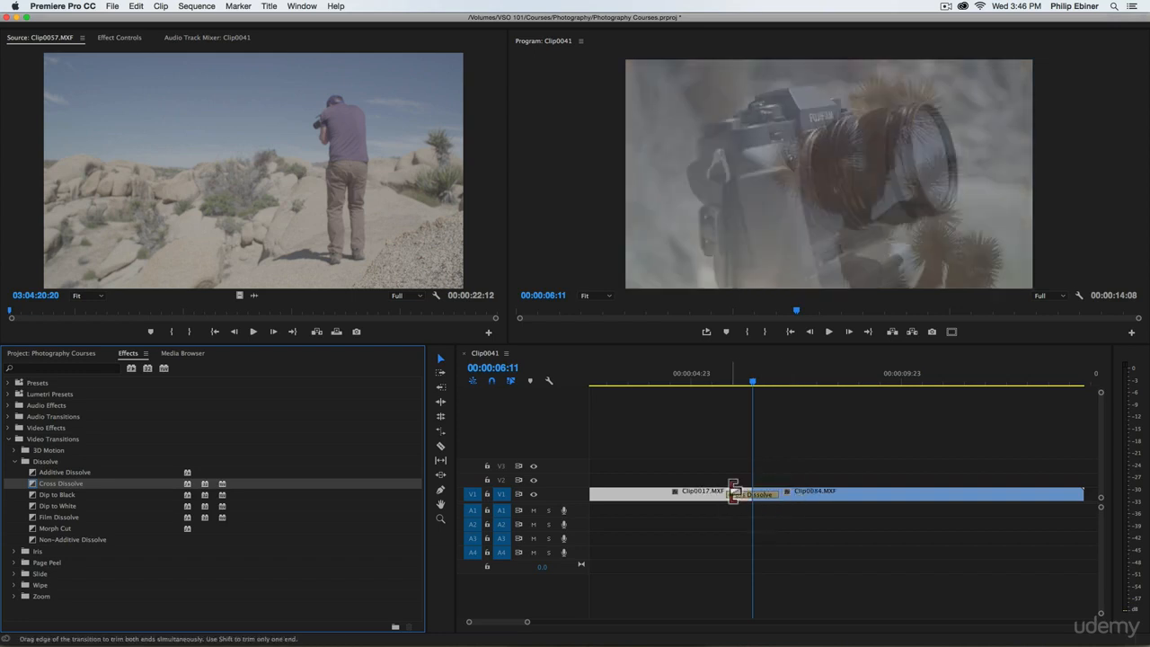
{"action": "key", "text": "super+s"}
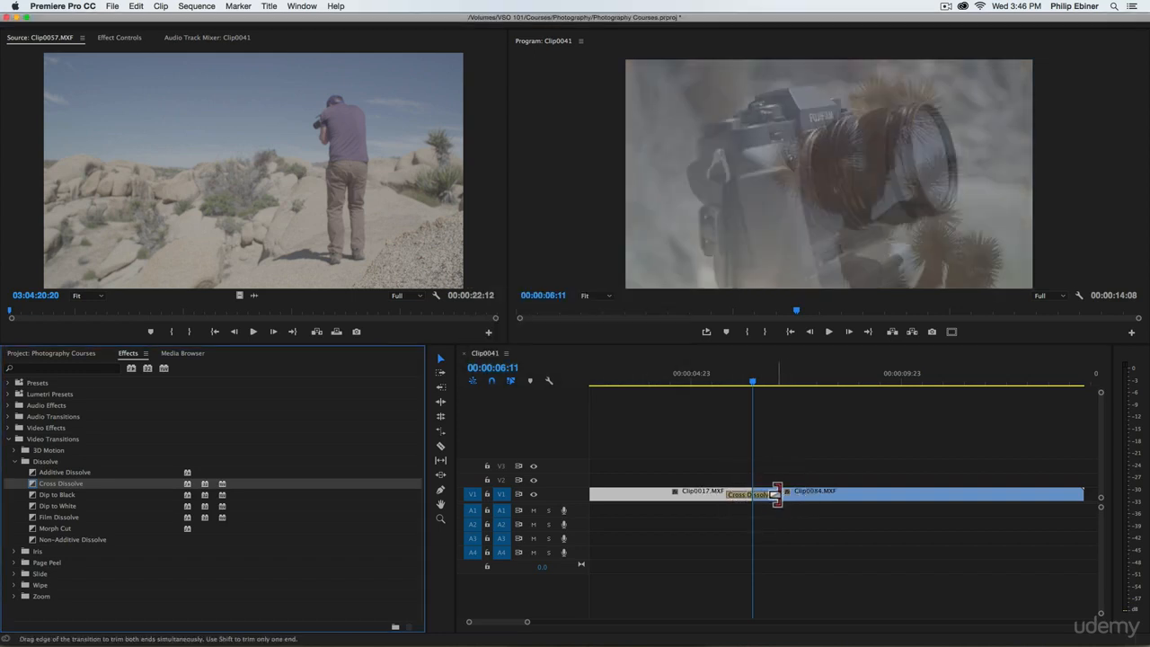
{"action": "left_click_drag", "start_coordinate": [775, 495], "coordinate": [915, 492]}
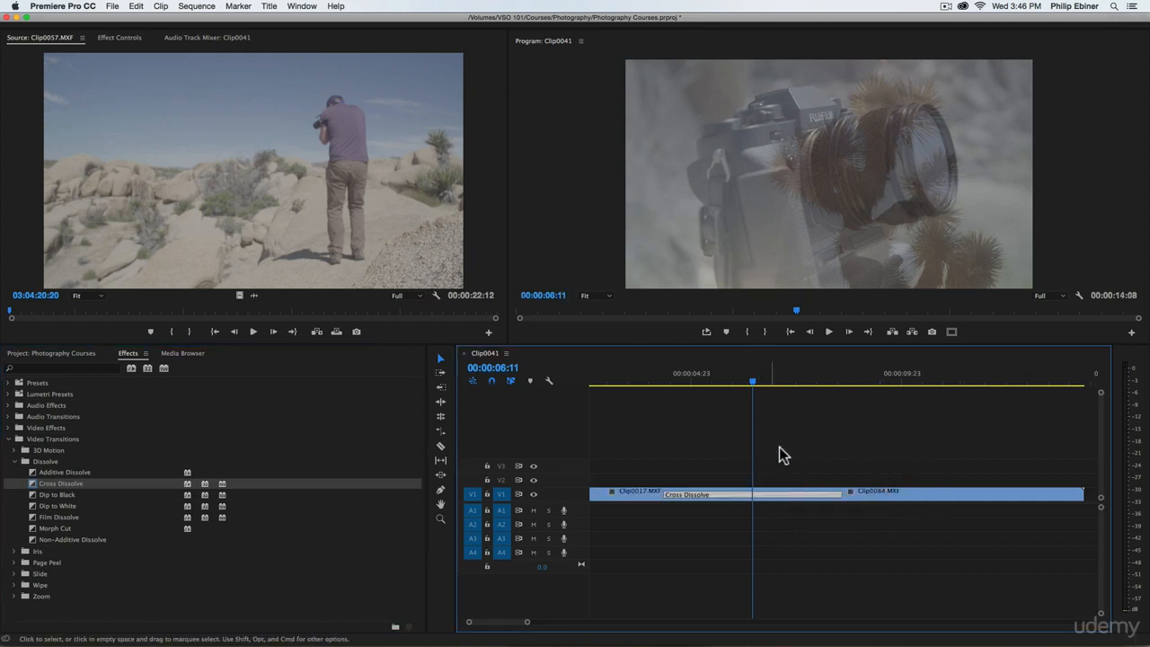
{"action": "left_click_drag", "start_coordinate": [841, 492], "coordinate": [971, 476]}
{"action": "left_click_drag", "start_coordinate": [841, 490], "coordinate": [910, 490]}
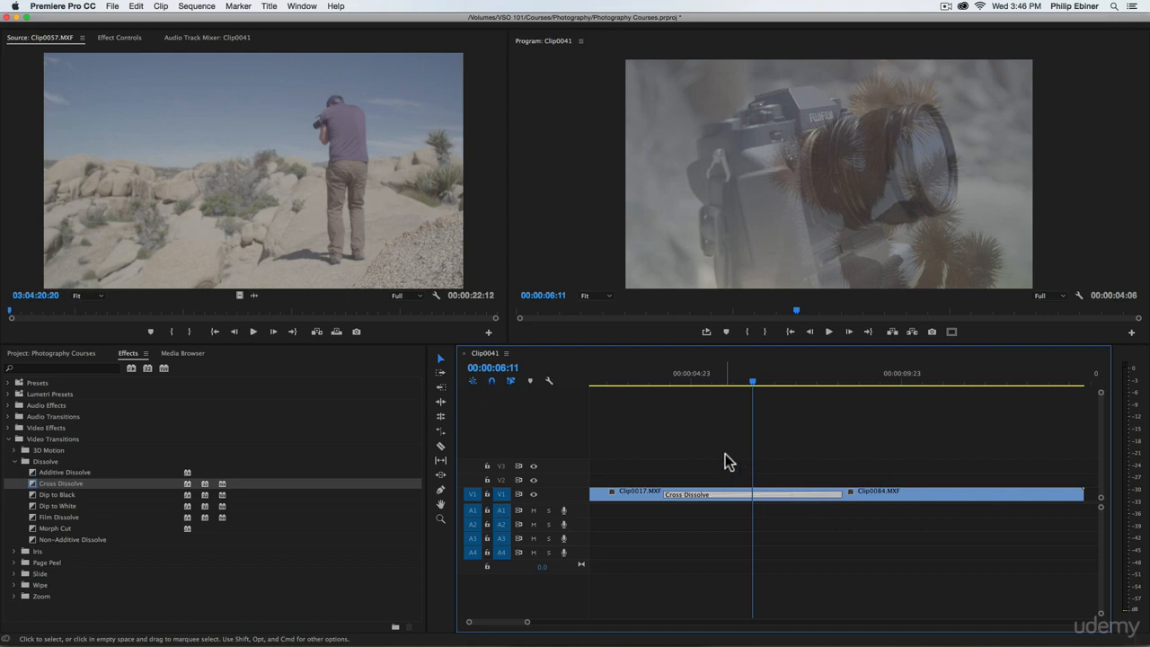
Step: Check the start and end of the long Cross Dissolve, and play the whole transition from about 00:00:04:10
{"action": "left_click_drag", "start_coordinate": [669, 382], "coordinate": [664, 383]}
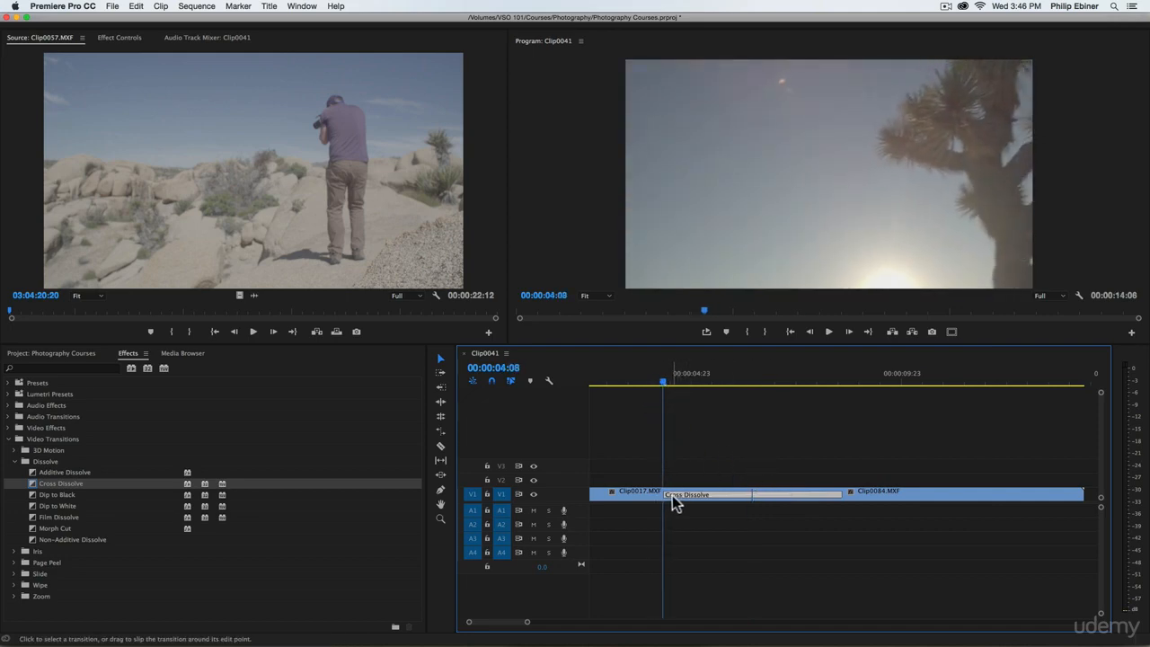
{"action": "left_click", "coordinate": [904, 493]}
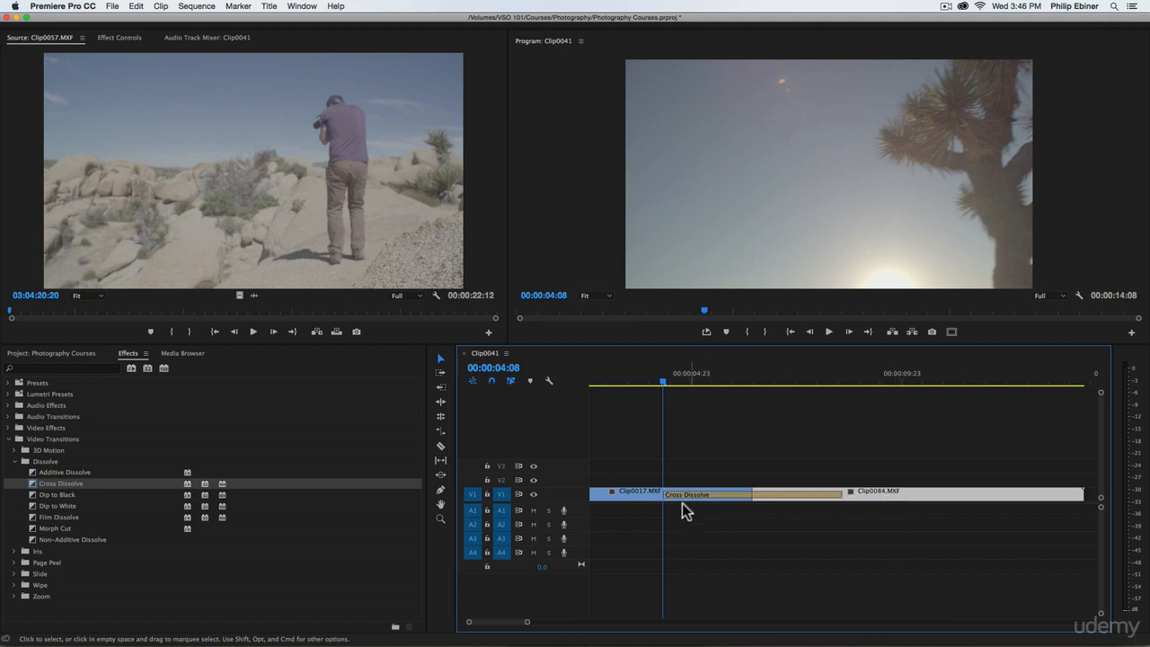
{"action": "left_click", "coordinate": [625, 492]}
{"action": "left_click", "coordinate": [840, 380]}
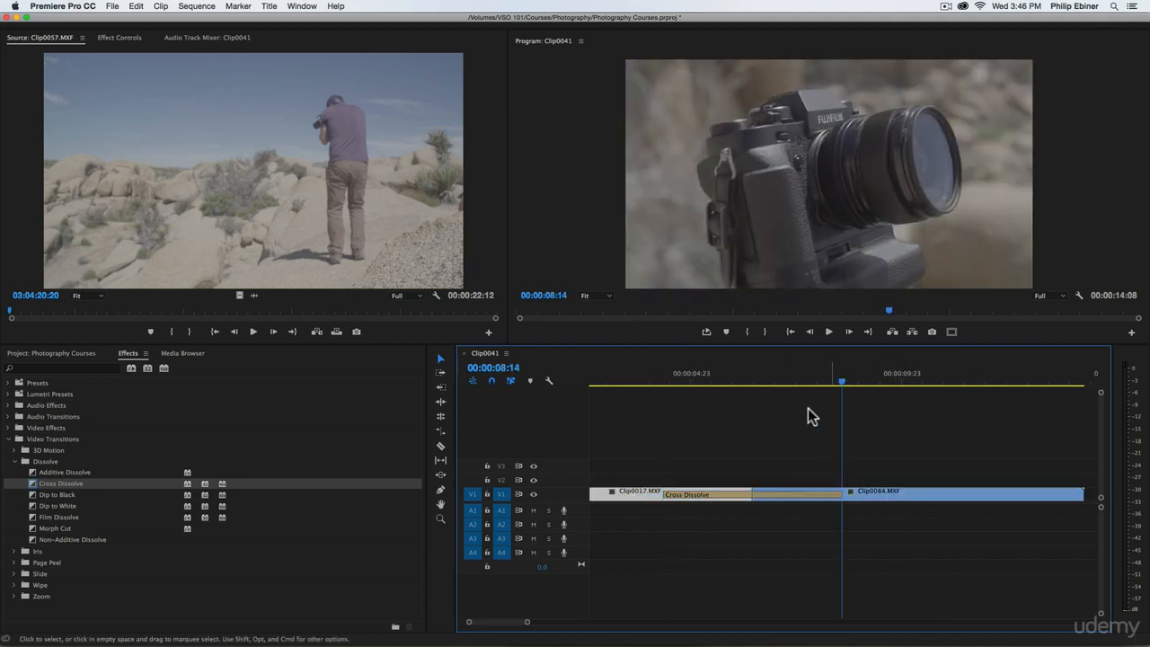
{"action": "left_click", "coordinate": [667, 377]}
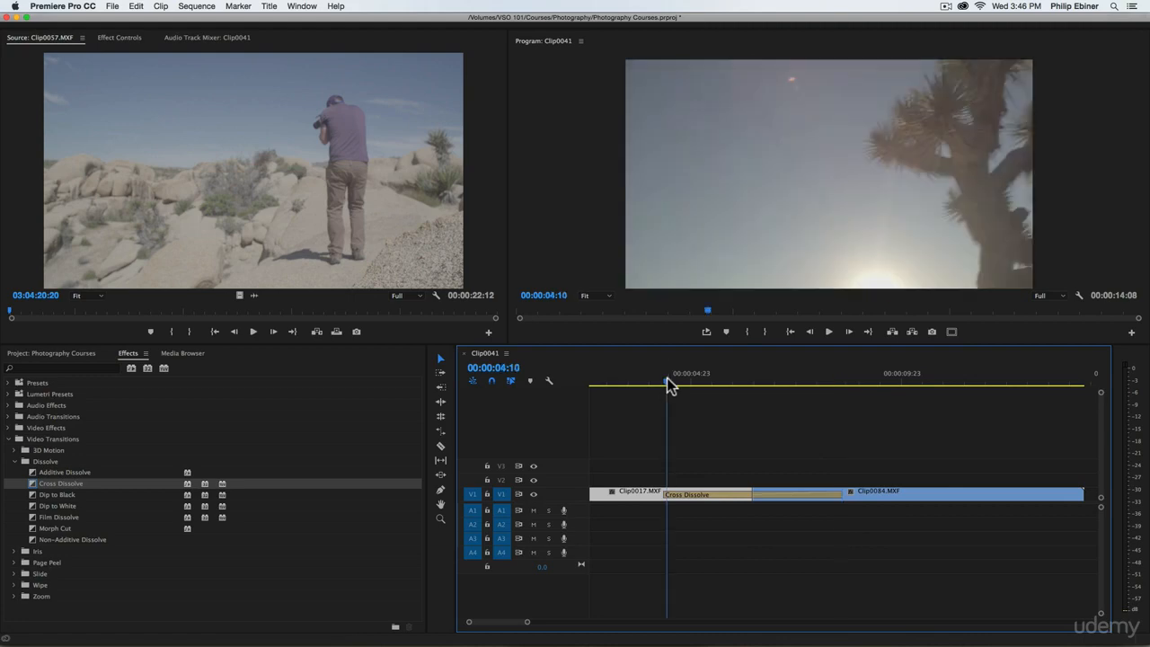
{"action": "key", "text": "space"}
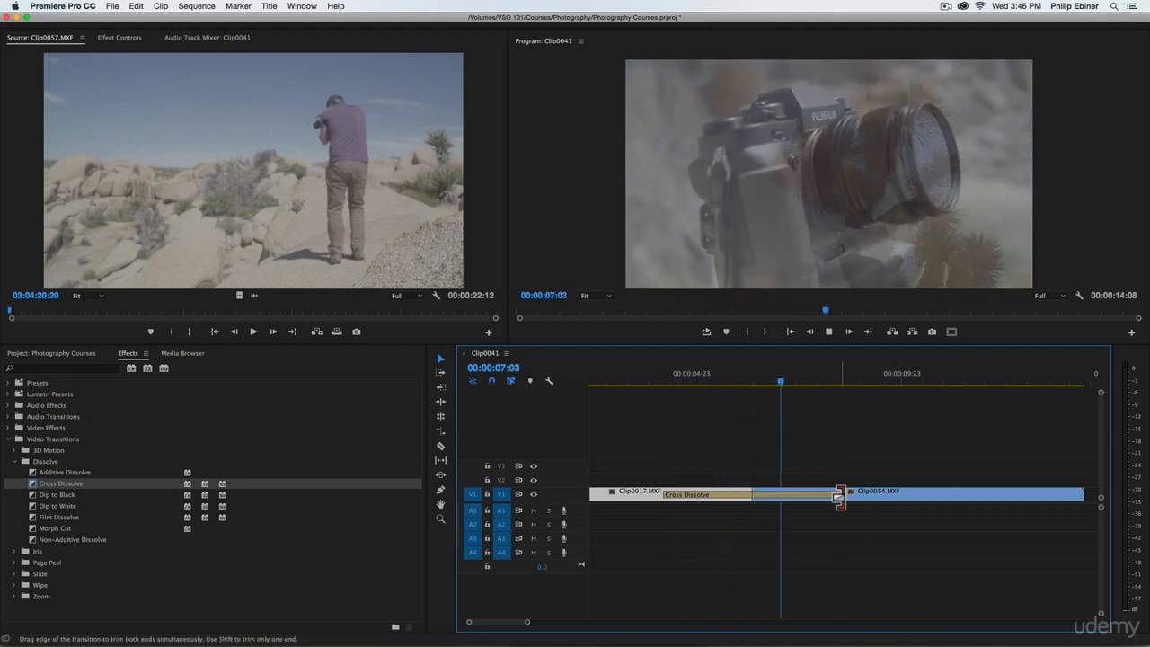
{"action": "key", "text": "space"}
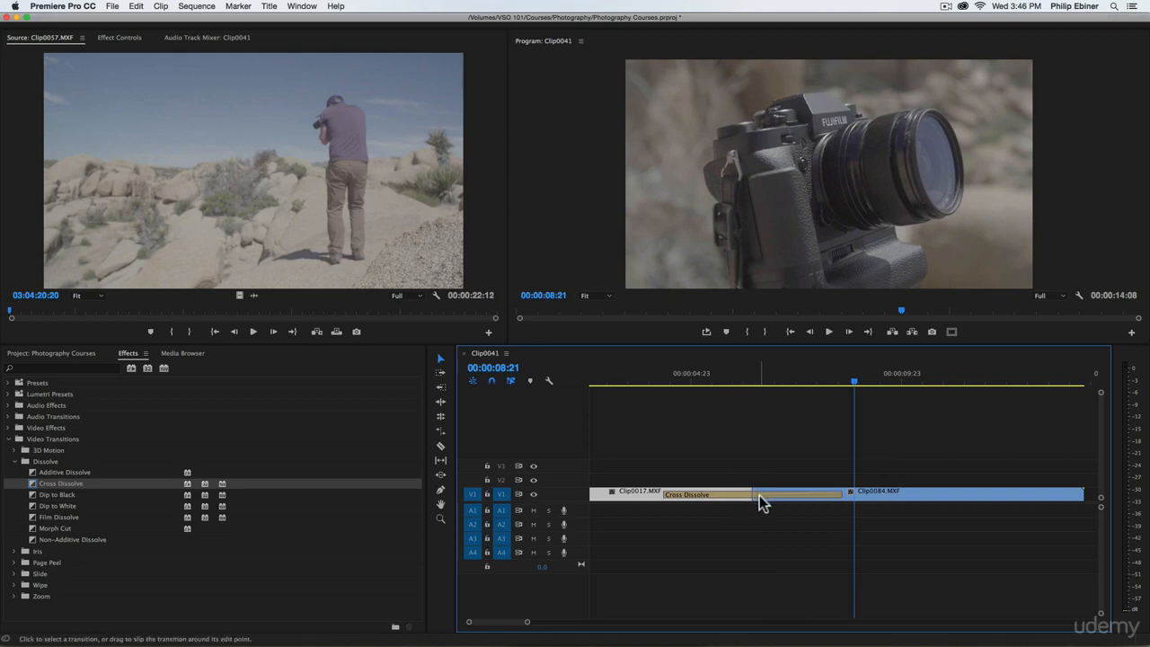
Step: Slip the Cross Dissolve slightly further into Clip0084.MXF so it runs from about 00:00:04:18 to 00:00:08:23
{"action": "mouse_move", "coordinate": [760, 500]}
{"action": "left_mouse_down"}
{"action": "mouse_move", "coordinate": [822, 502]}
{"action": "mouse_move", "coordinate": [742, 501]}
{"action": "left_mouse_up"}
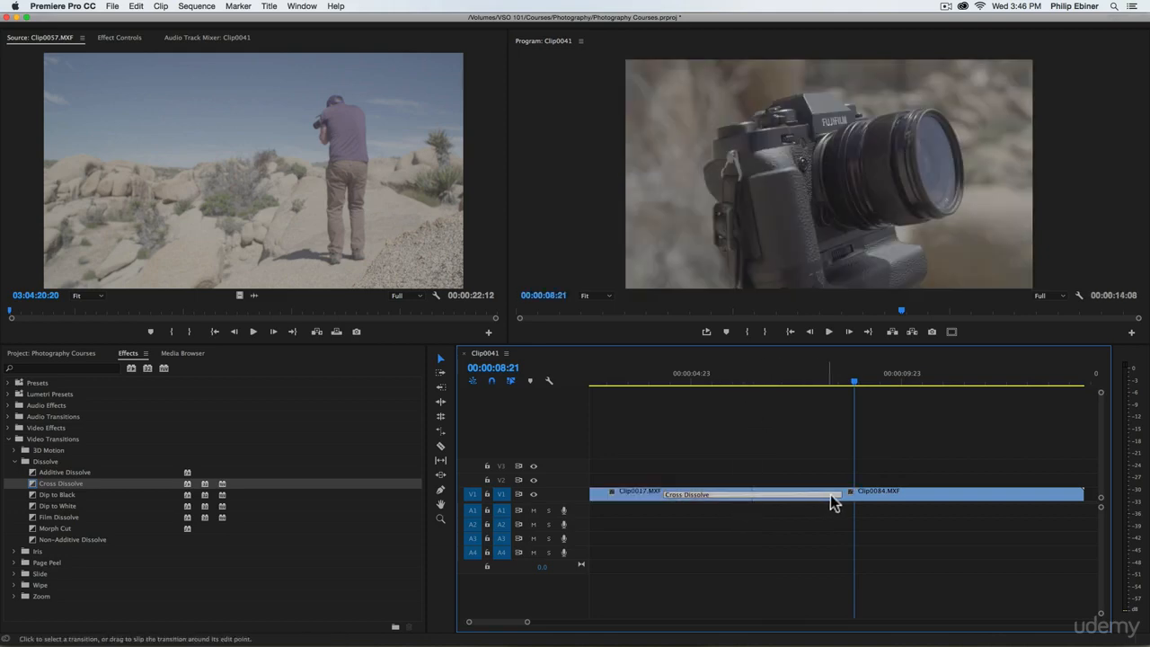
{"action": "left_click_drag", "start_coordinate": [835, 497], "coordinate": [874, 501]}
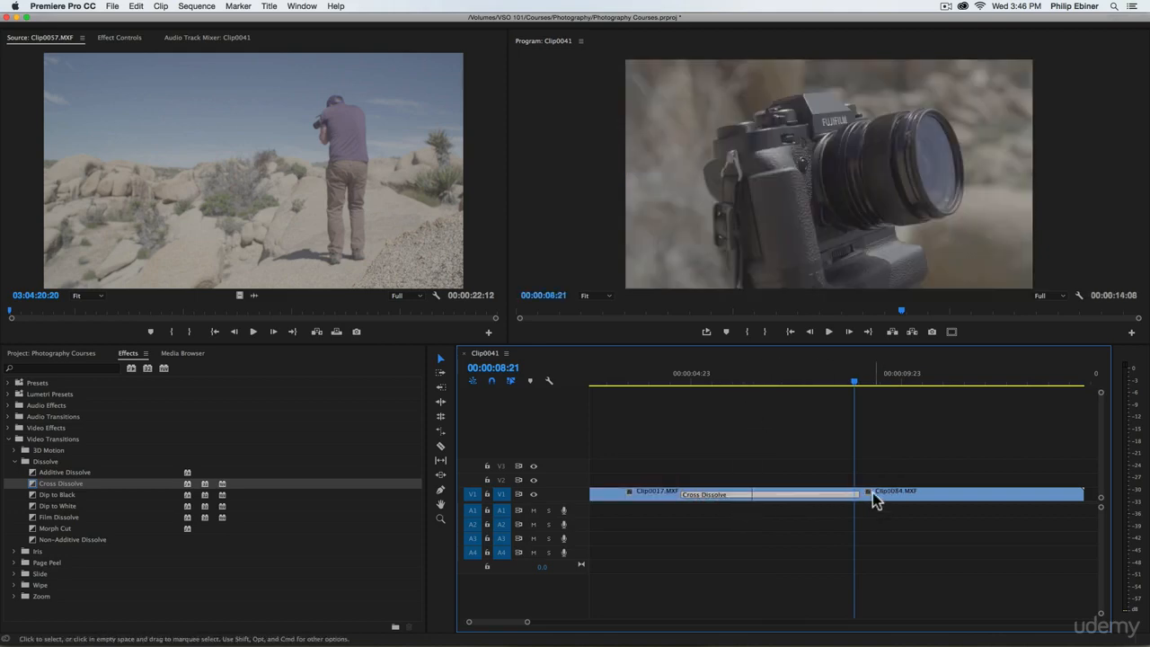
{"action": "left_click_drag", "start_coordinate": [719, 500], "coordinate": [773, 501]}
{"action": "left_click", "coordinate": [656, 493]}
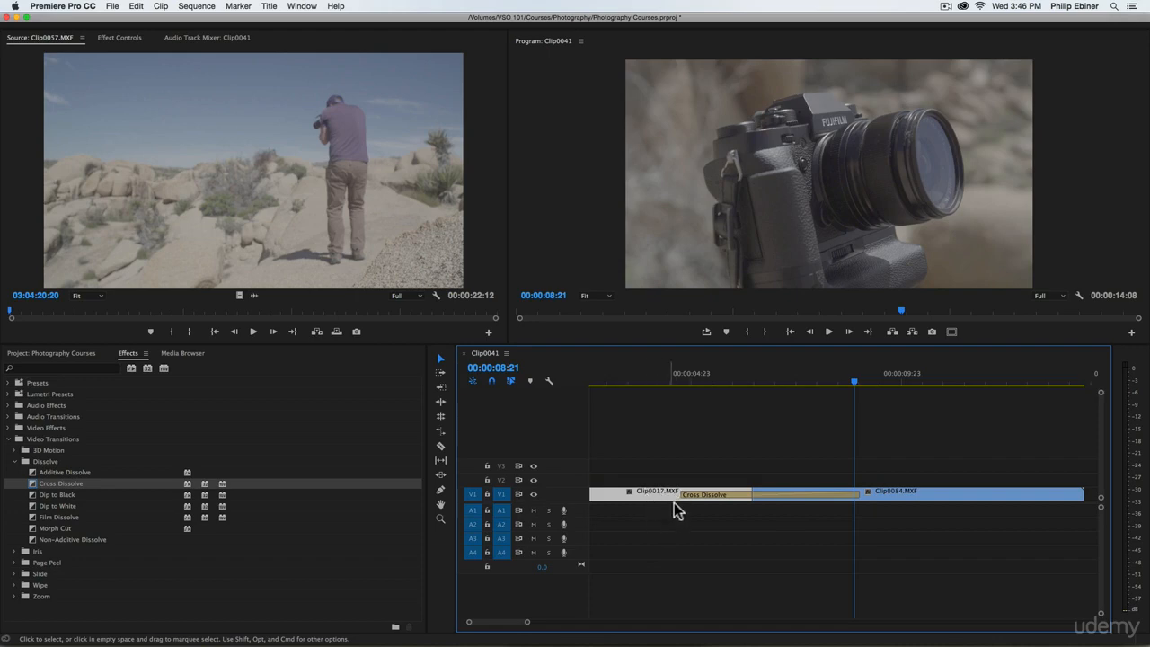
Step: Shorten the Cross Dissolve from its end in Clip0084.MXF to about a third of its length around the cut
{"action": "left_click_drag", "start_coordinate": [772, 495], "coordinate": [829, 500]}
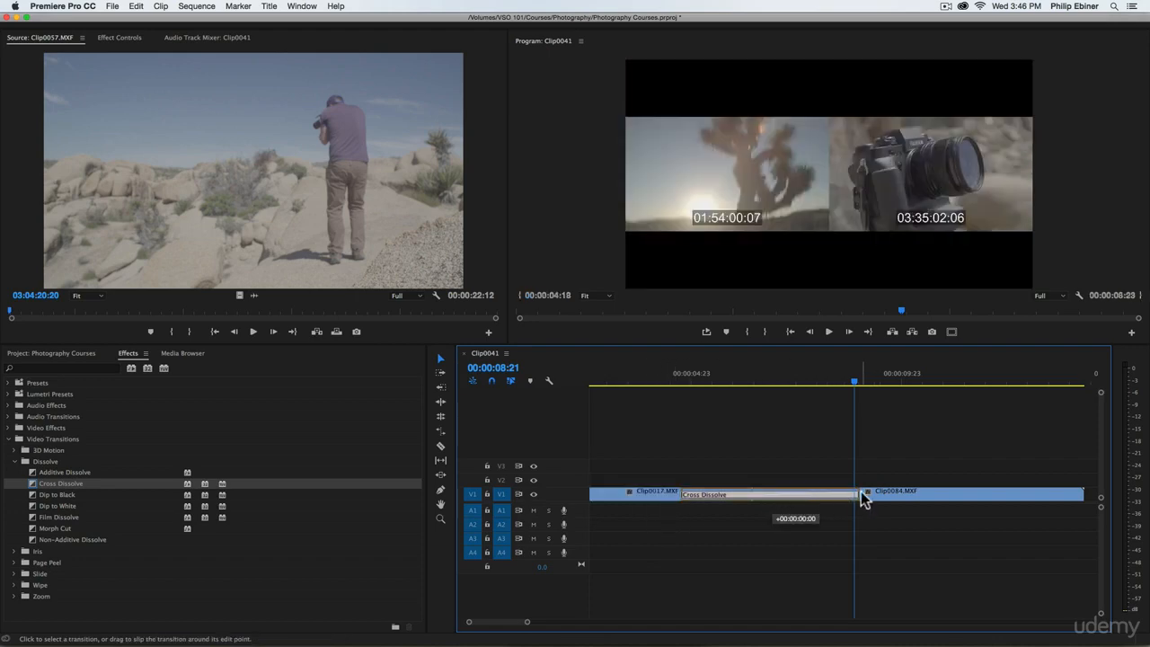
{"action": "left_click_drag", "start_coordinate": [902, 498], "coordinate": [996, 493]}
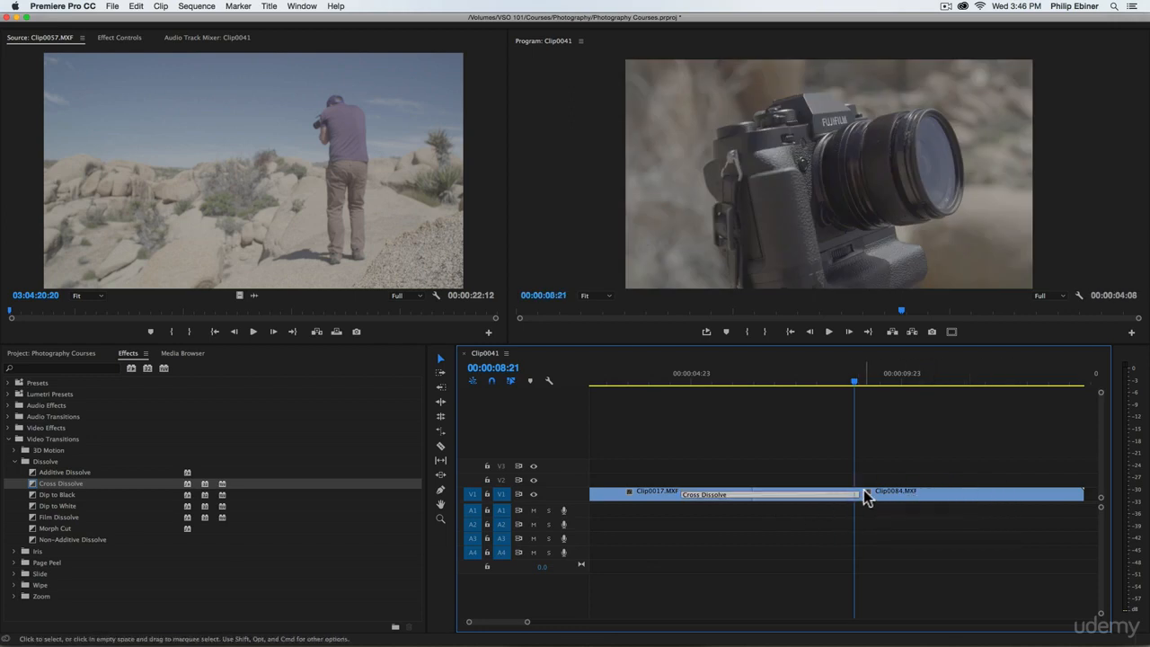
{"action": "left_click_drag", "start_coordinate": [856, 494], "coordinate": [757, 496]}
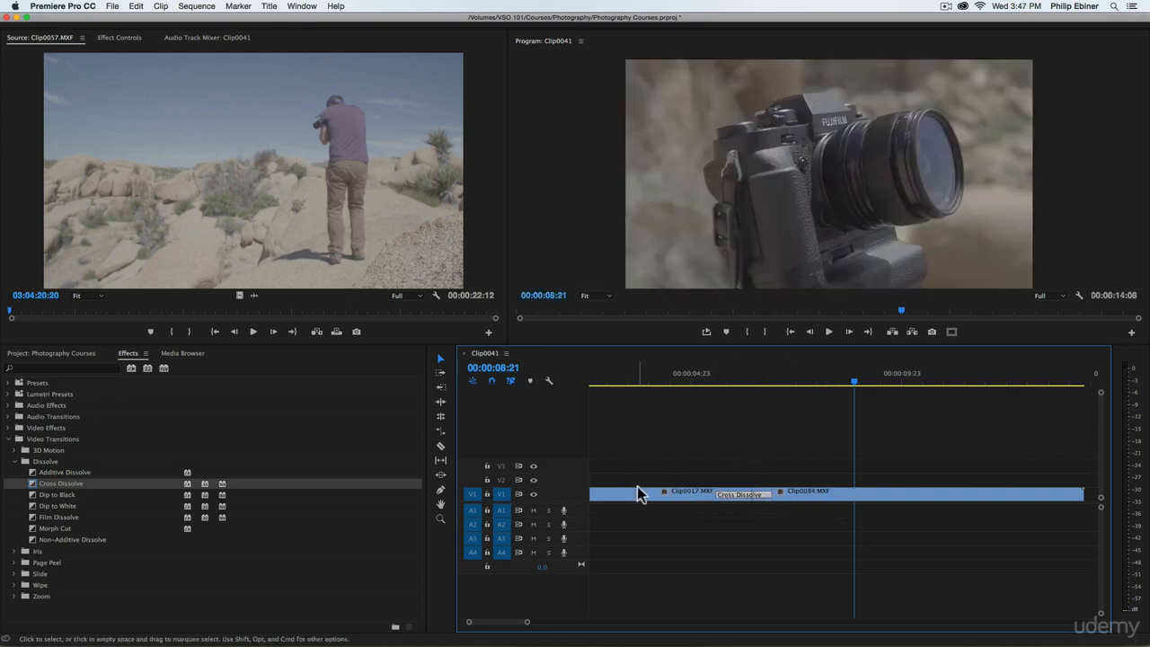